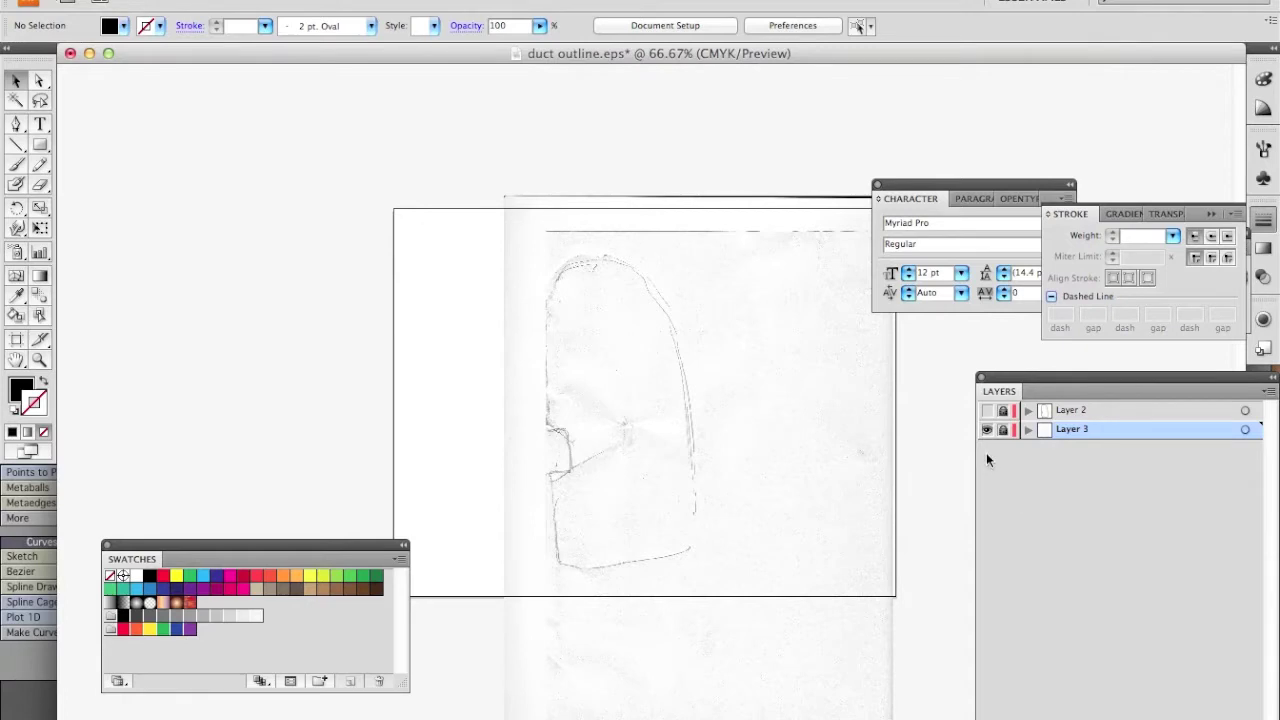
Show the traced duct outline on Layer 2 and hide the scanned sketch on Layer 3
left_click(986, 411)
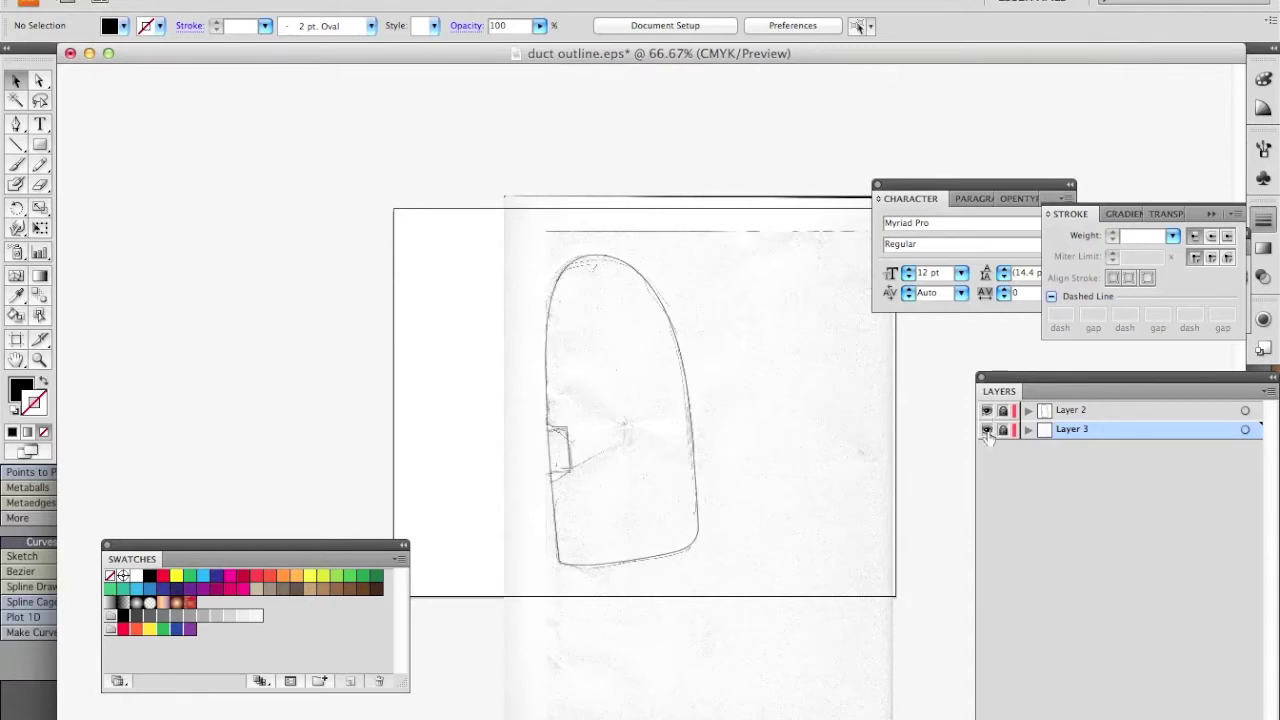
left_click(986, 430)
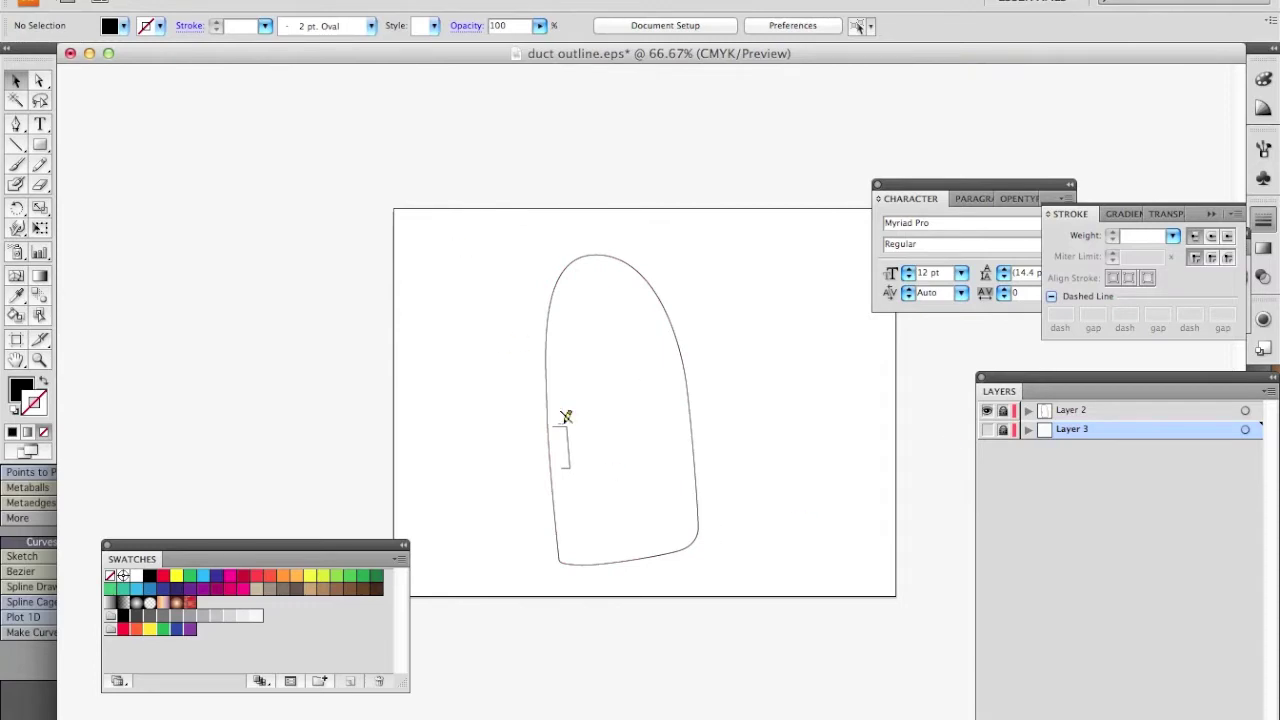
Switch to Modeler and make the empty layer 7 of the brake duct 3 object active
mouse_move(851, 712)
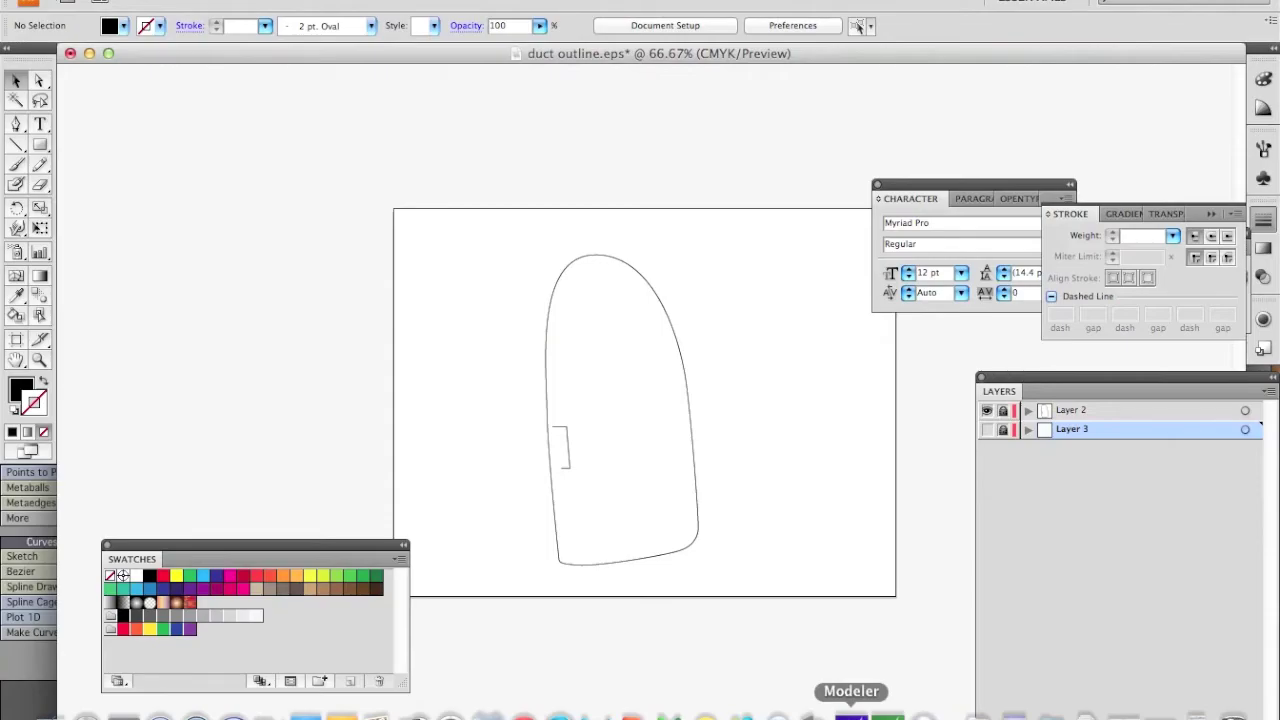
left_click(851, 712)
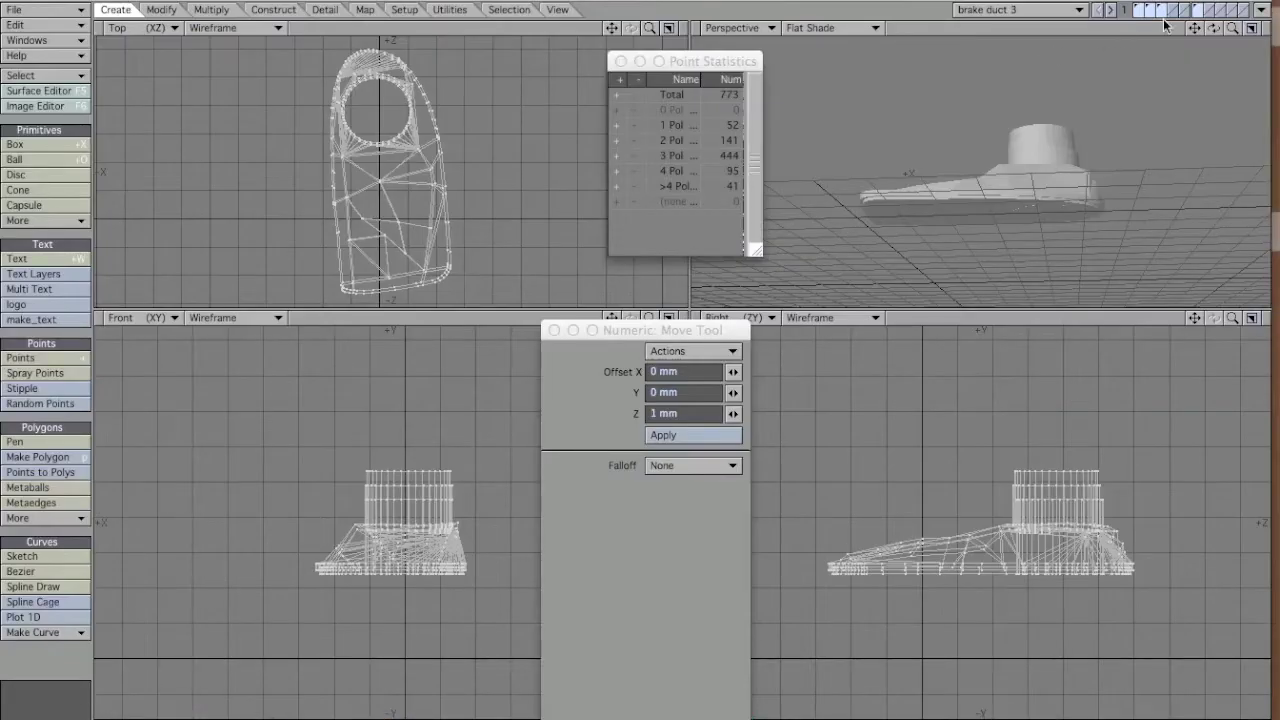
left_click_drag(1210, 32, 1250, 34)
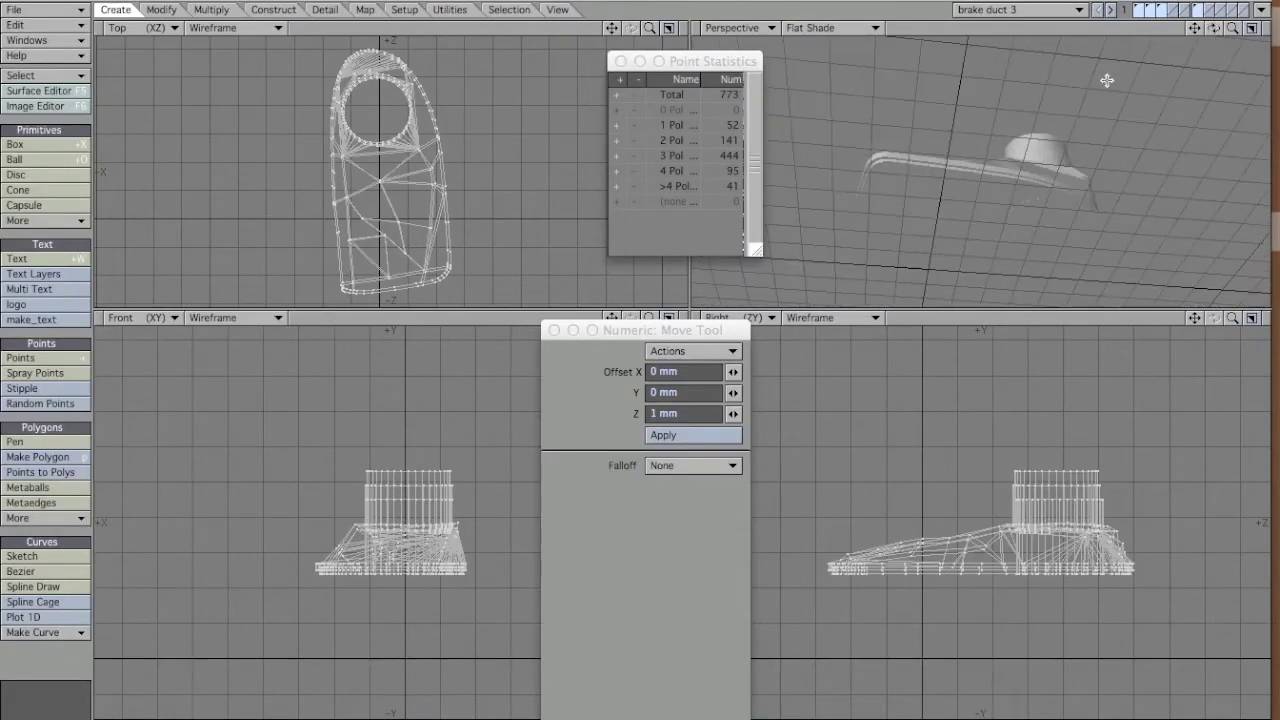
left_click(1210, 9)
Import duct outline.eps with the EPSF Loader, using Standard curve division, Closed Polygons & PolyLines, Auto Centering and scale 0.01
left_click(42, 9)
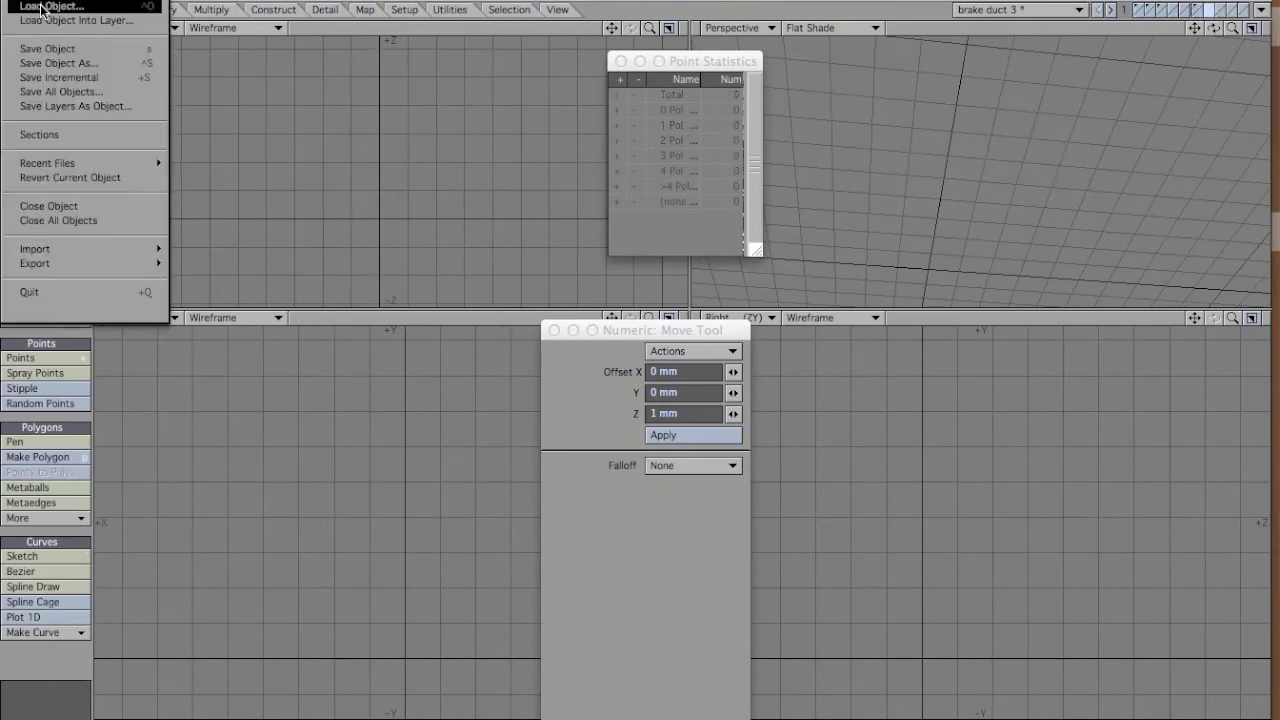
mouse_move(92, 257)
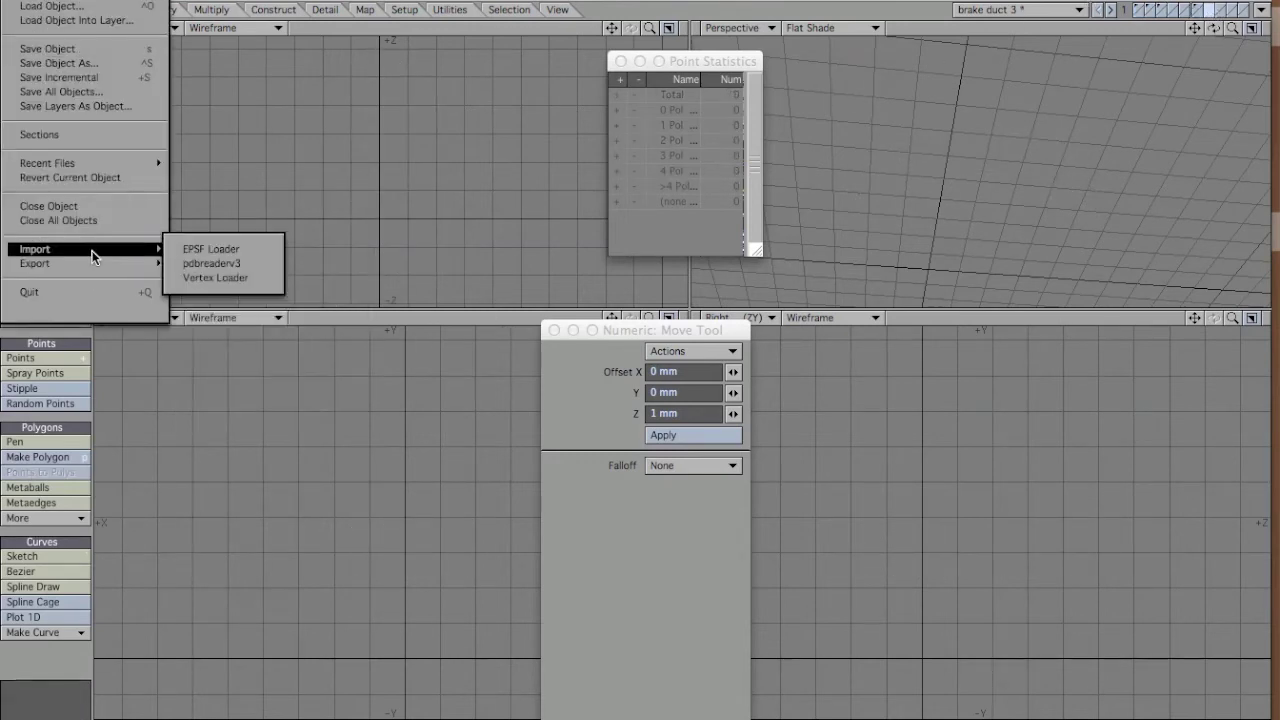
left_click(220, 248)
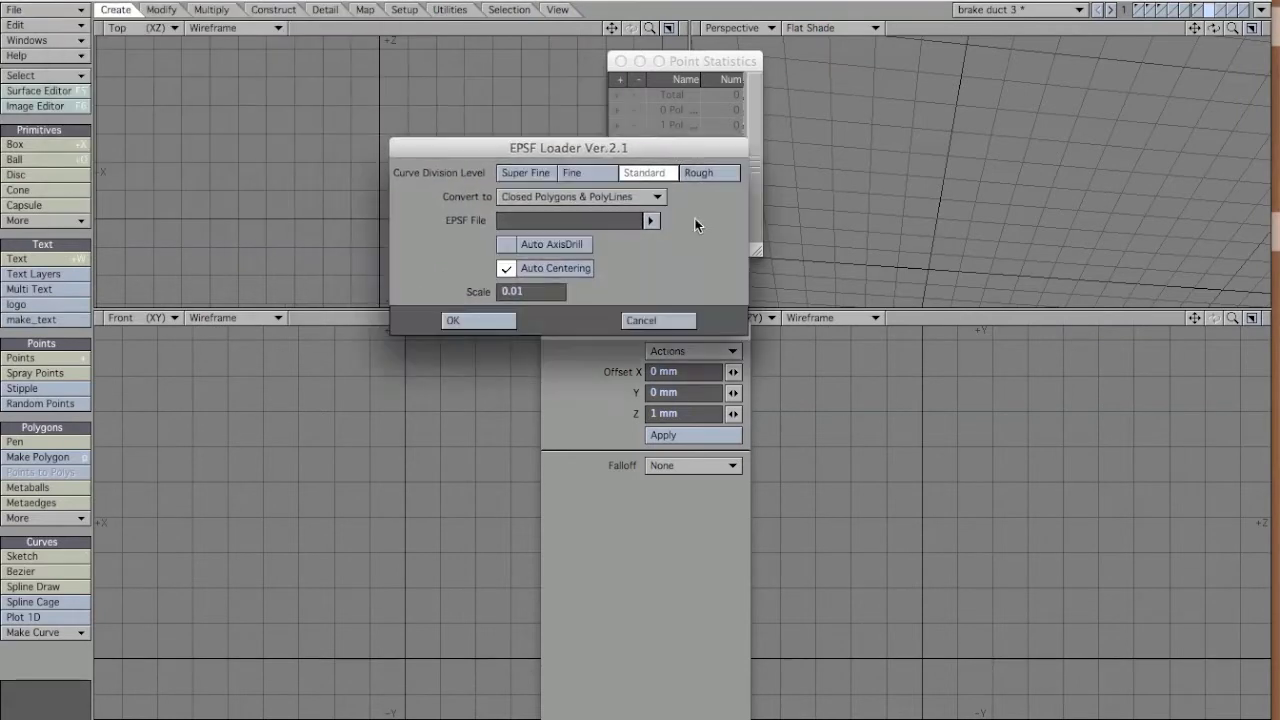
left_click(650, 221)
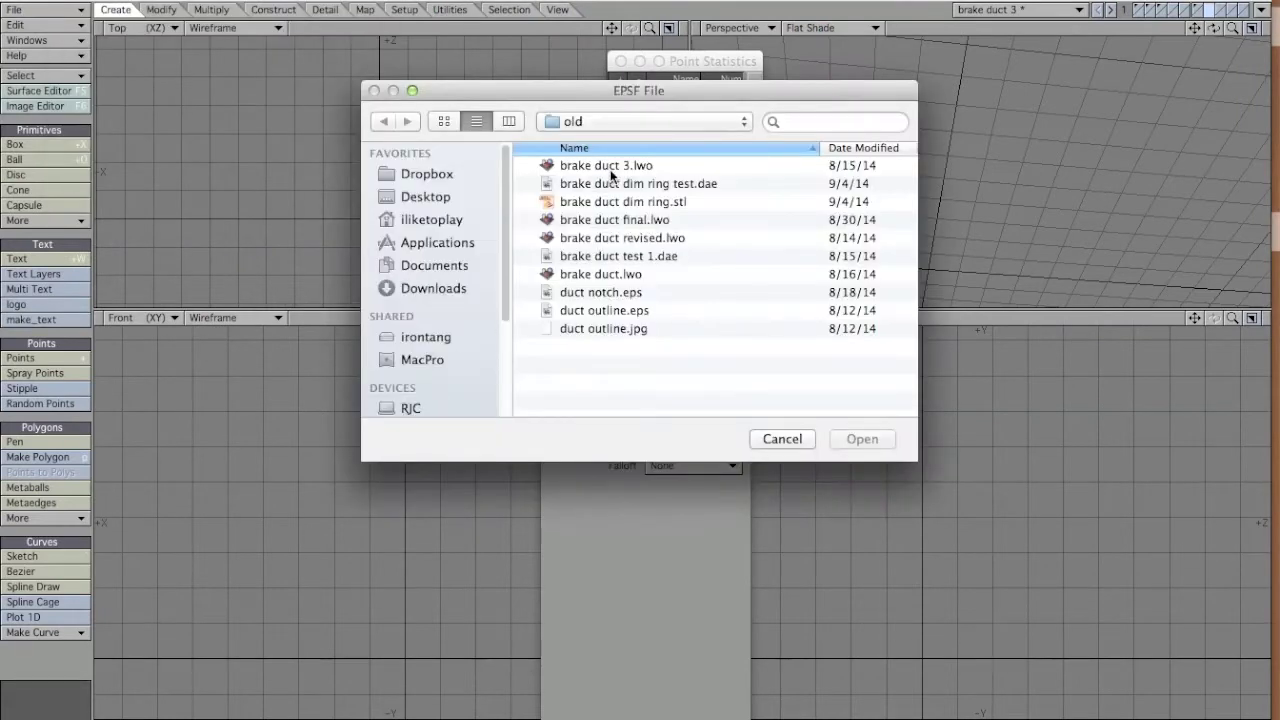
left_click(624, 311)
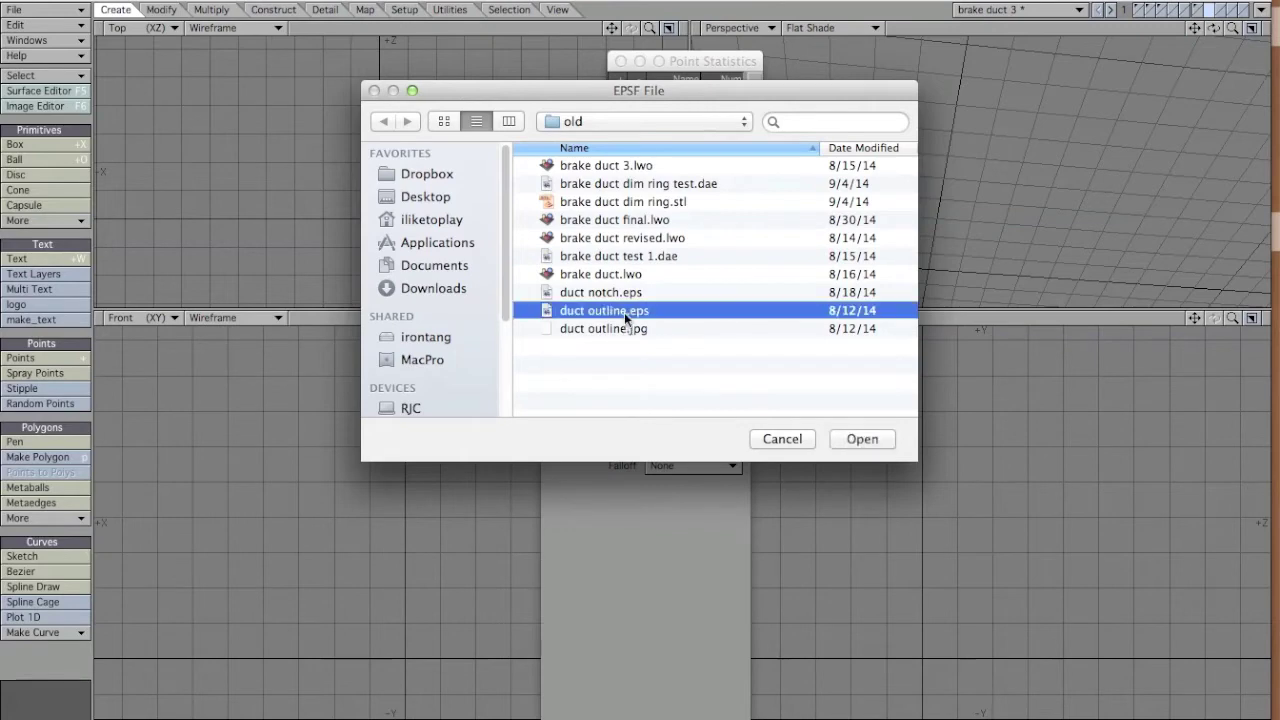
left_click(861, 440)
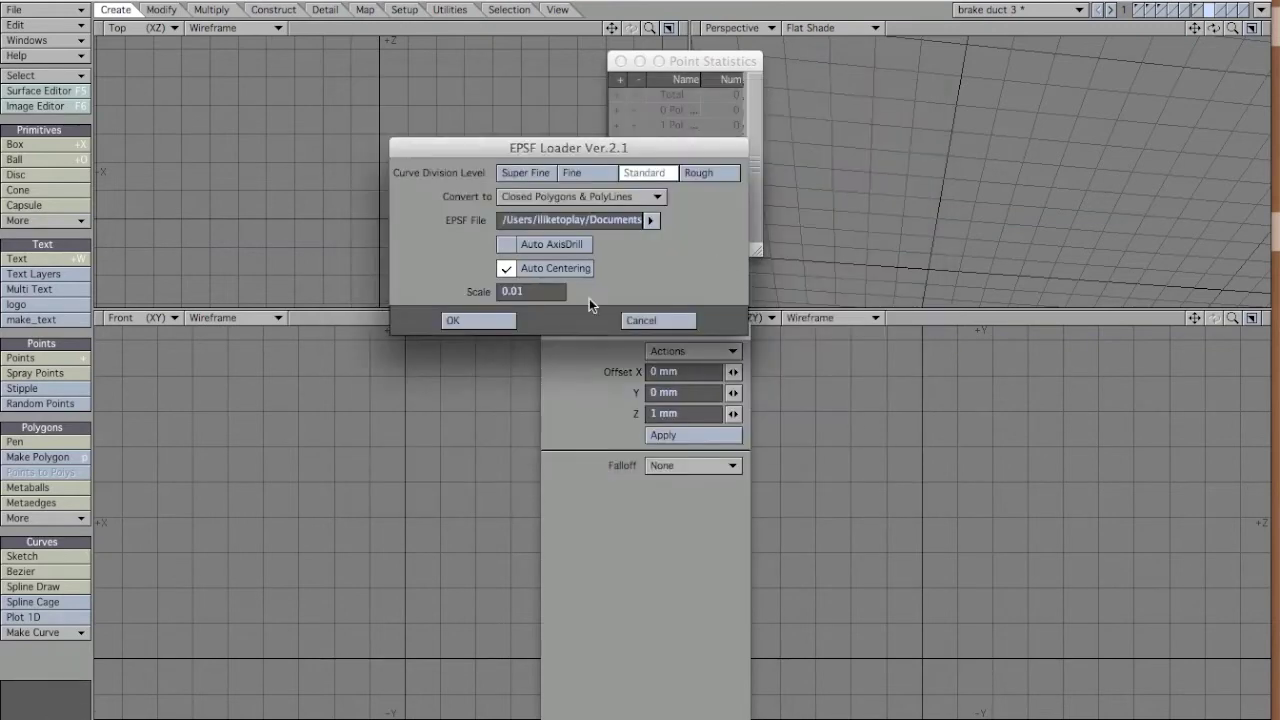
left_click(504, 320)
key("a")
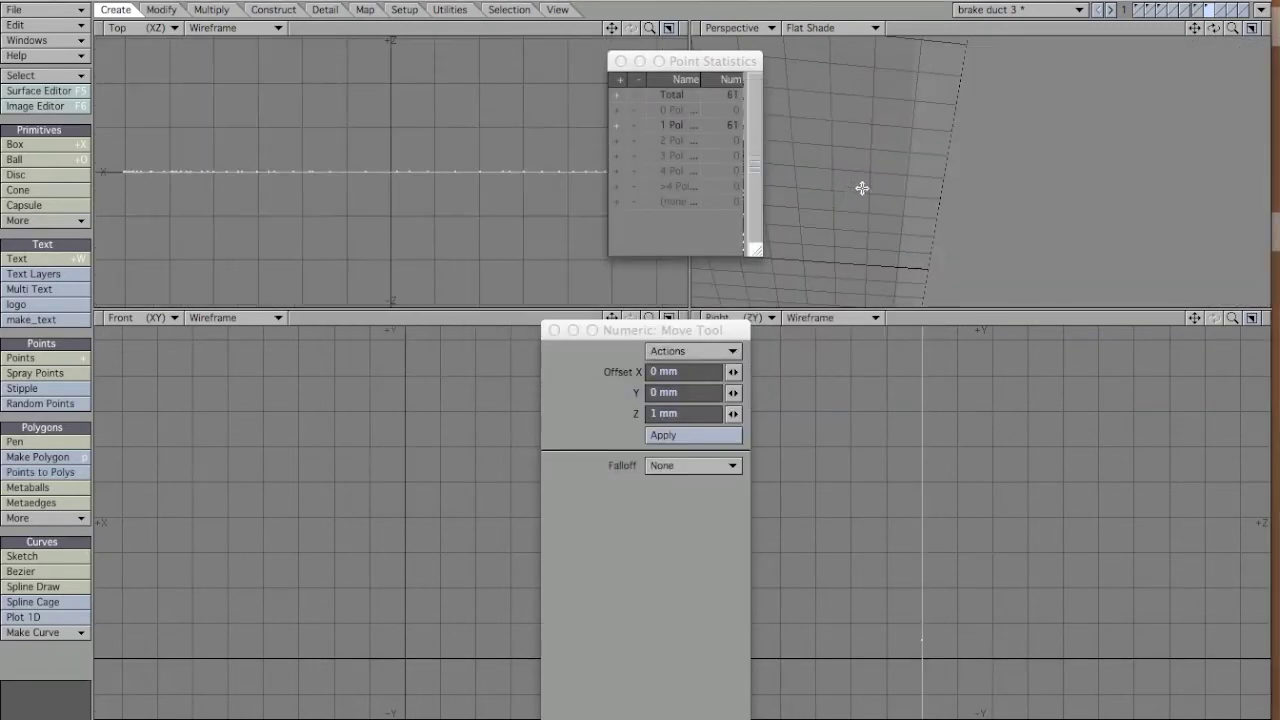
mouse_move(1213, 28)
left_mouse_down()
mouse_move(1255, 48)
mouse_move(1230, 72)
mouse_move(1219, 33)
left_mouse_up()
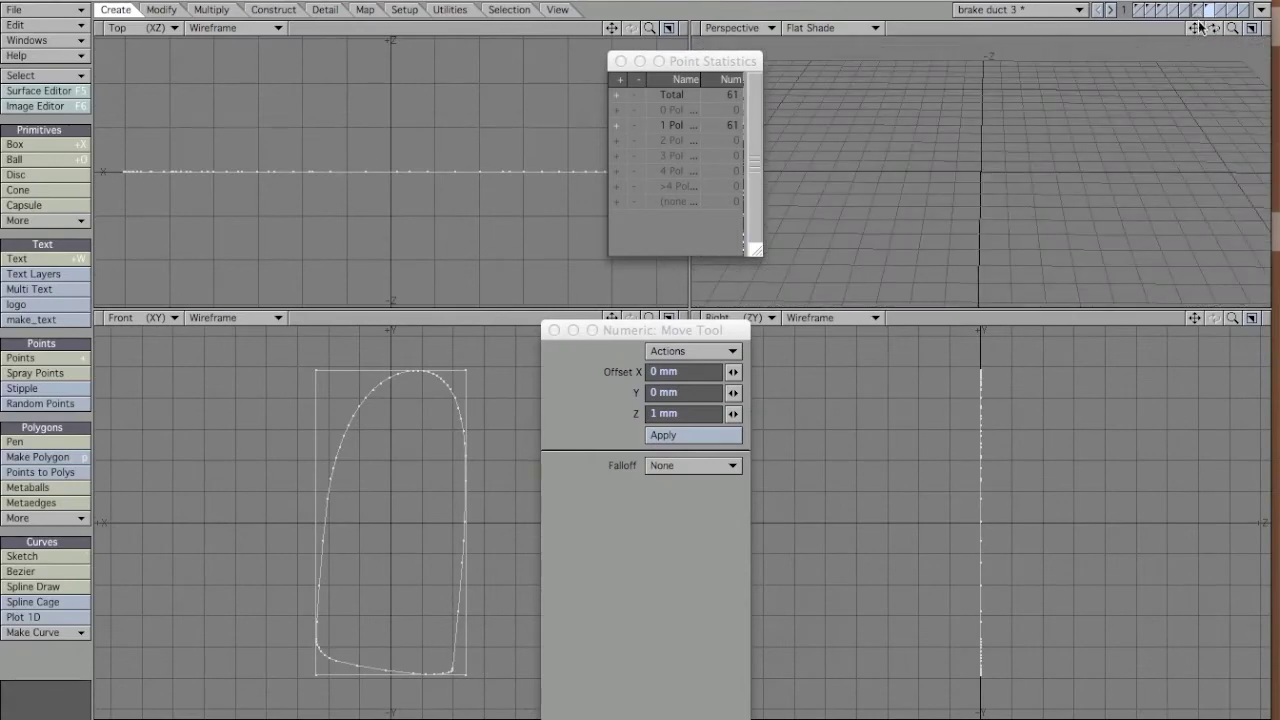
Display layers 1, 2, 3 and 6 of brake duct 3 together and examine the combined duct model
left_click(1137, 10)
key("a")
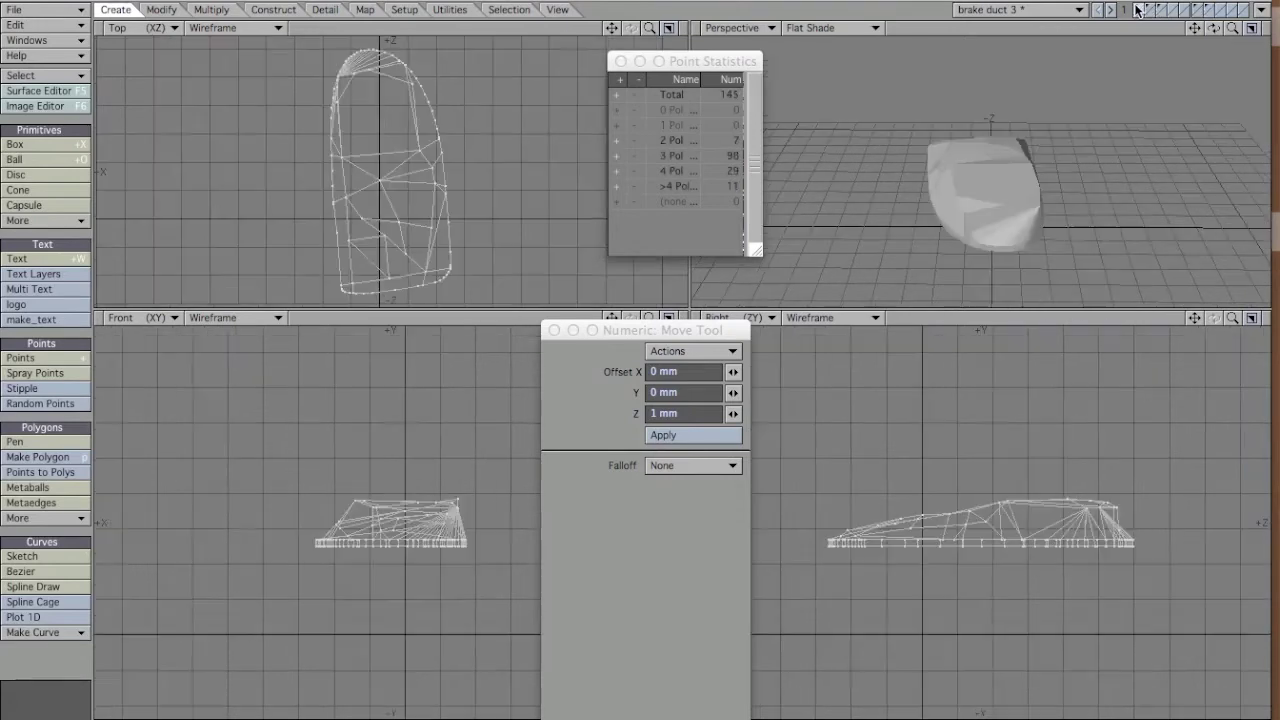
left_click(1152, 10, "shift")
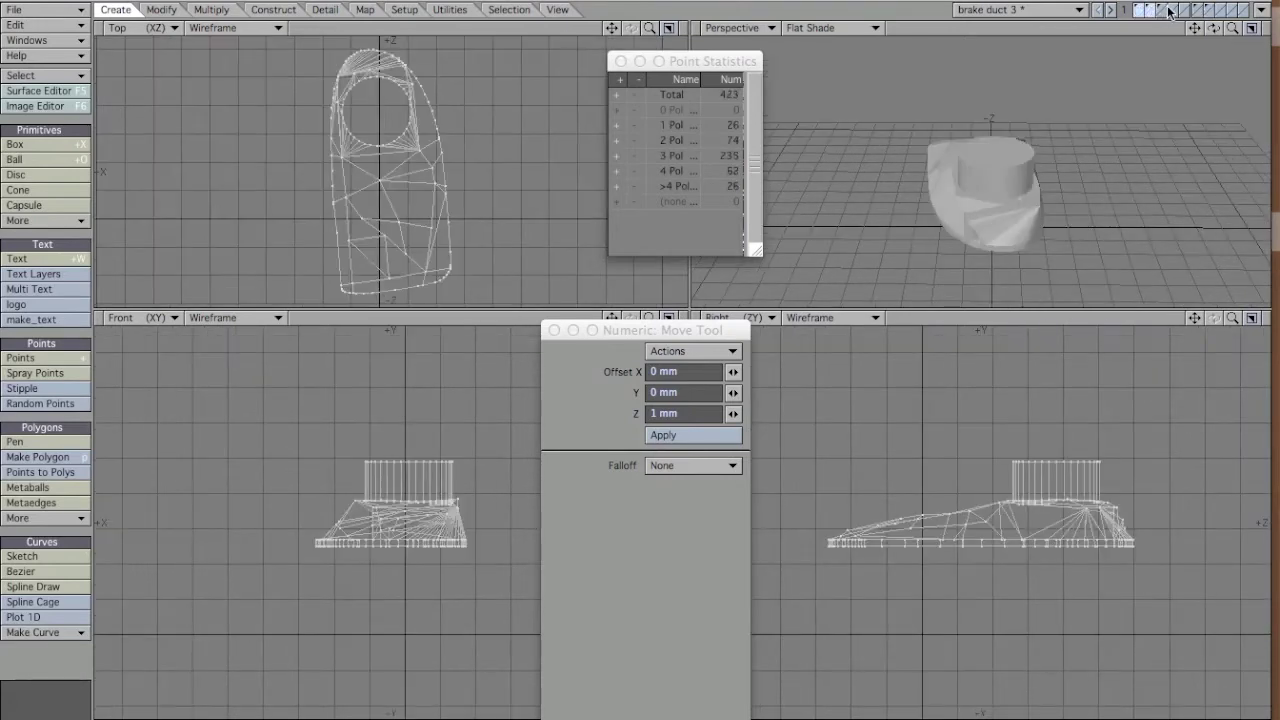
left_click(1166, 10, "shift")
left_click(1199, 10, "shift")
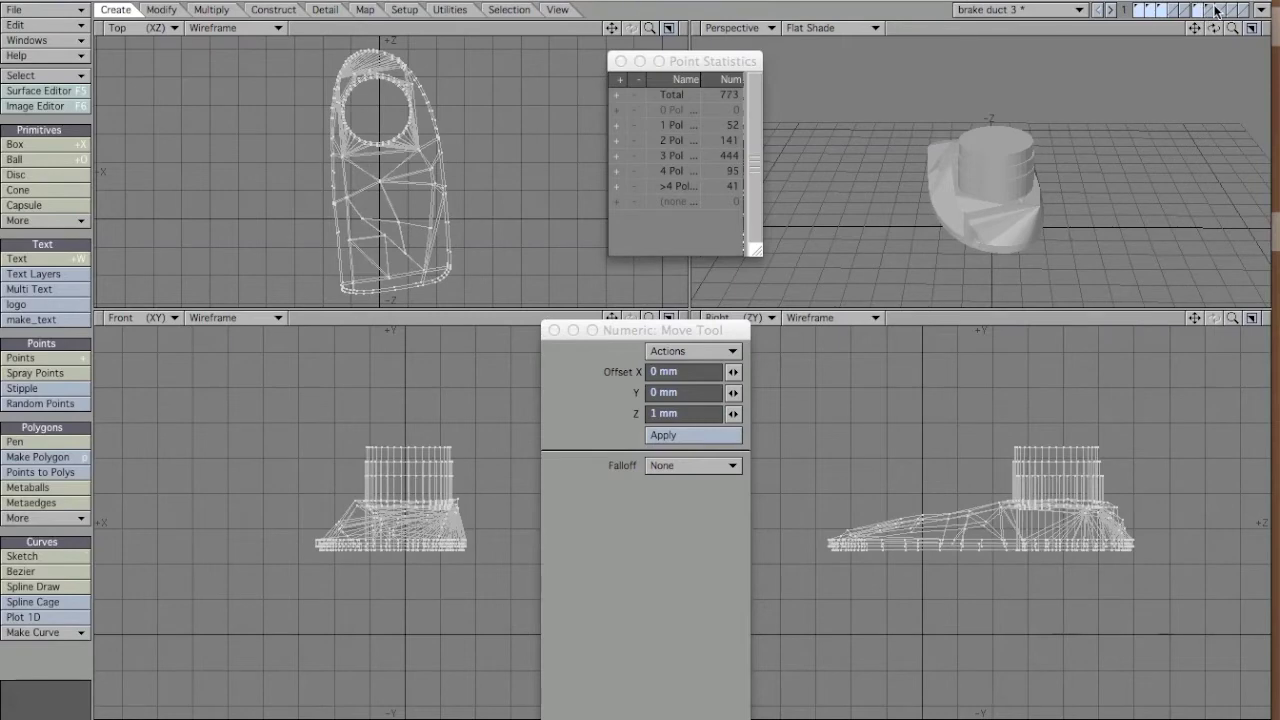
left_click(1212, 10, "shift")
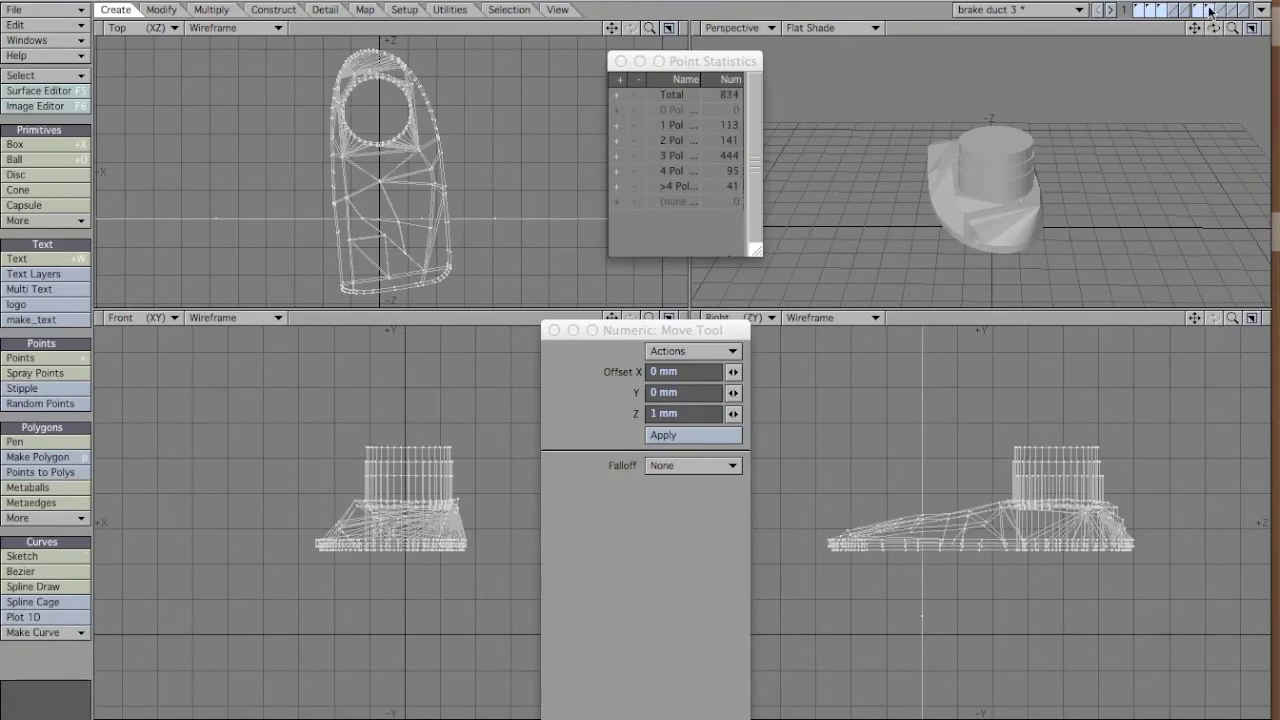
left_click(1210, 10, "shift")
left_click_drag(1213, 28, 1219, 35)
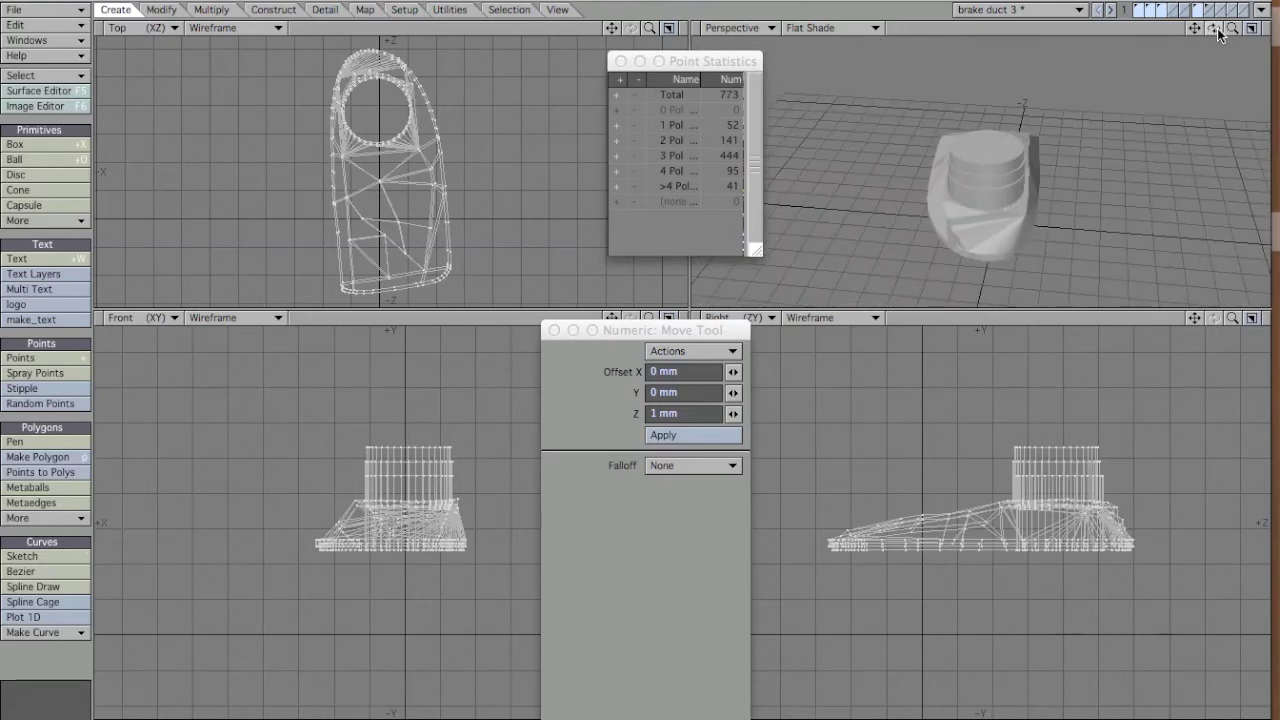
Switch to the brake duct object and examine its ring and base from the side and underneath
left_click(1013, 12)
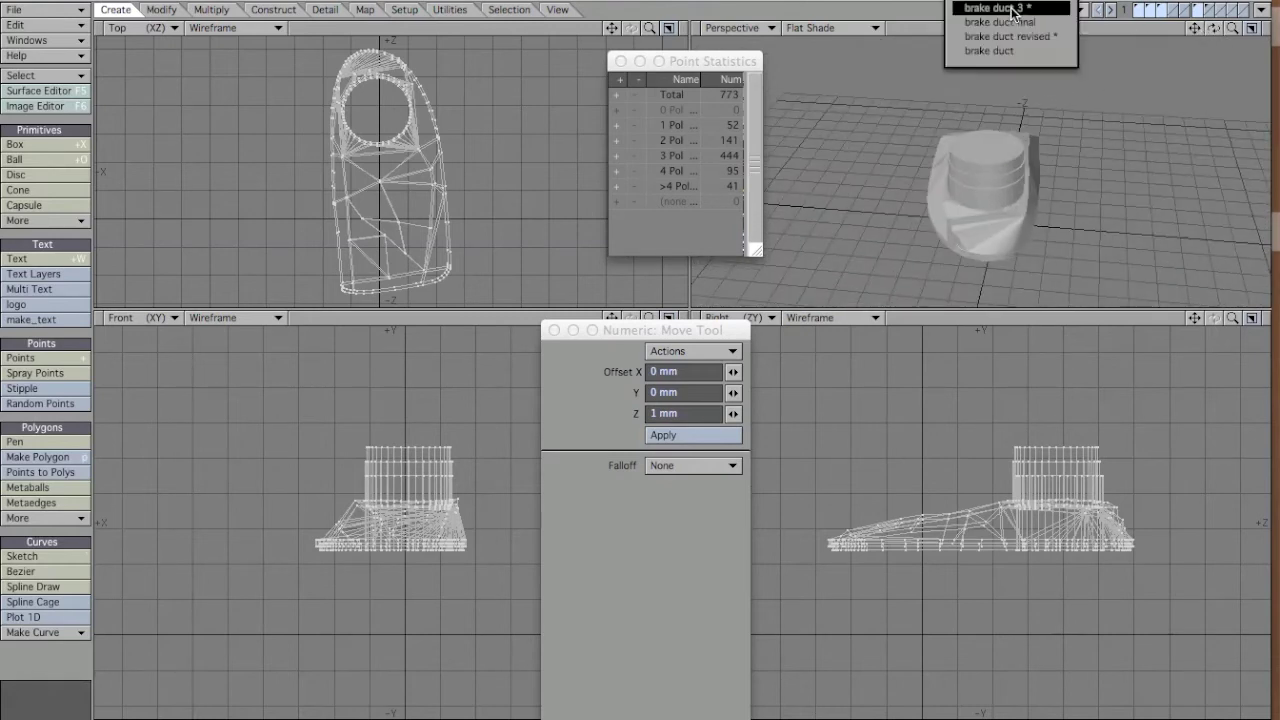
left_click(1031, 52)
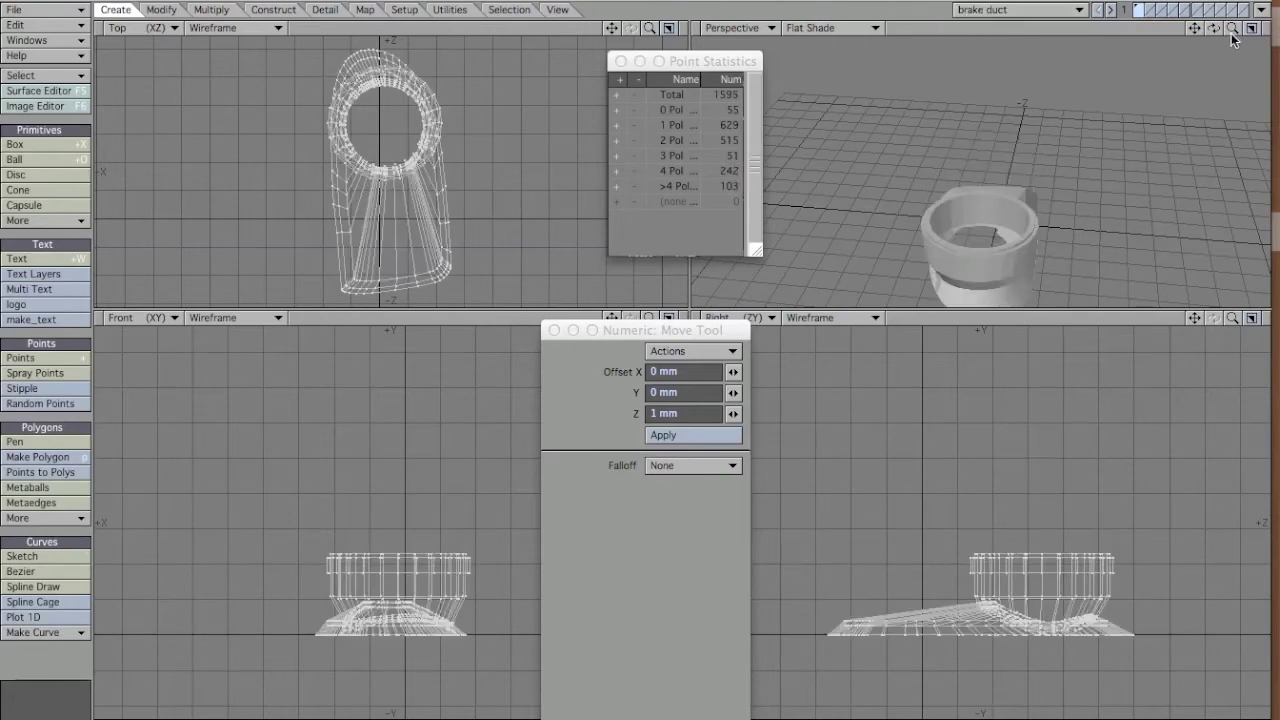
left_click_drag(1213, 28, 1213, 28)
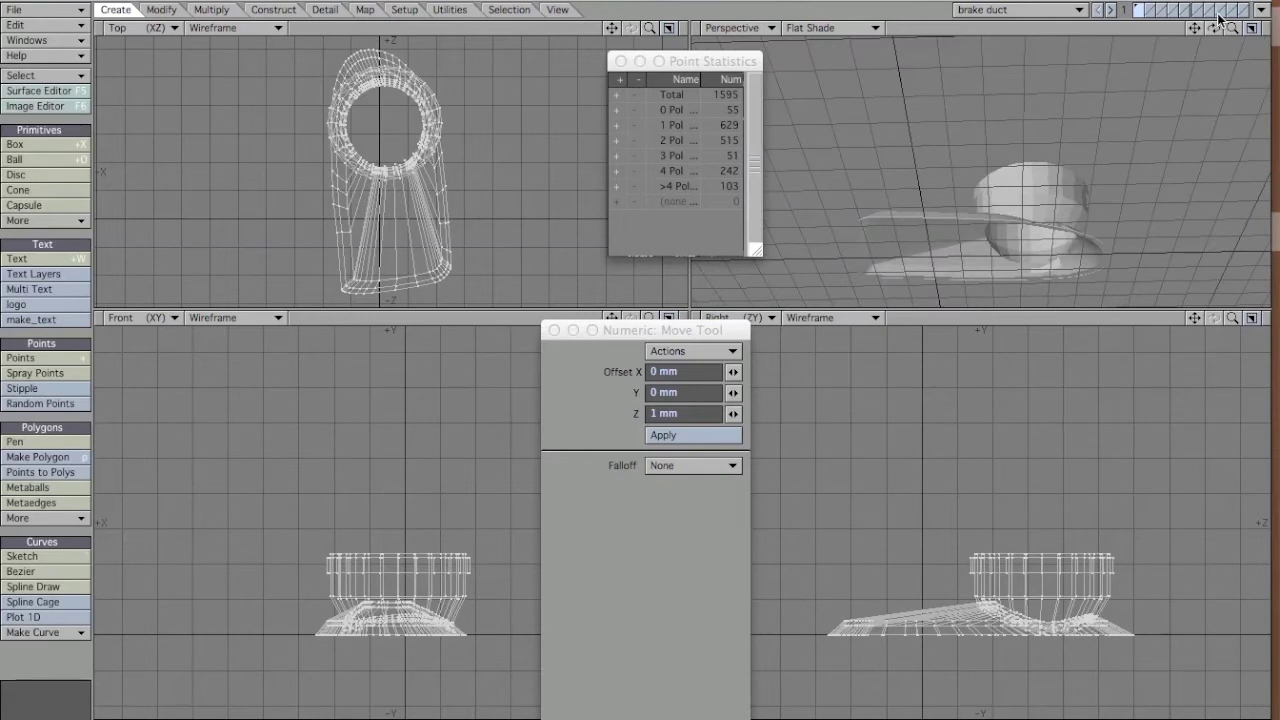
left_click_drag(1213, 27, 910, 270)
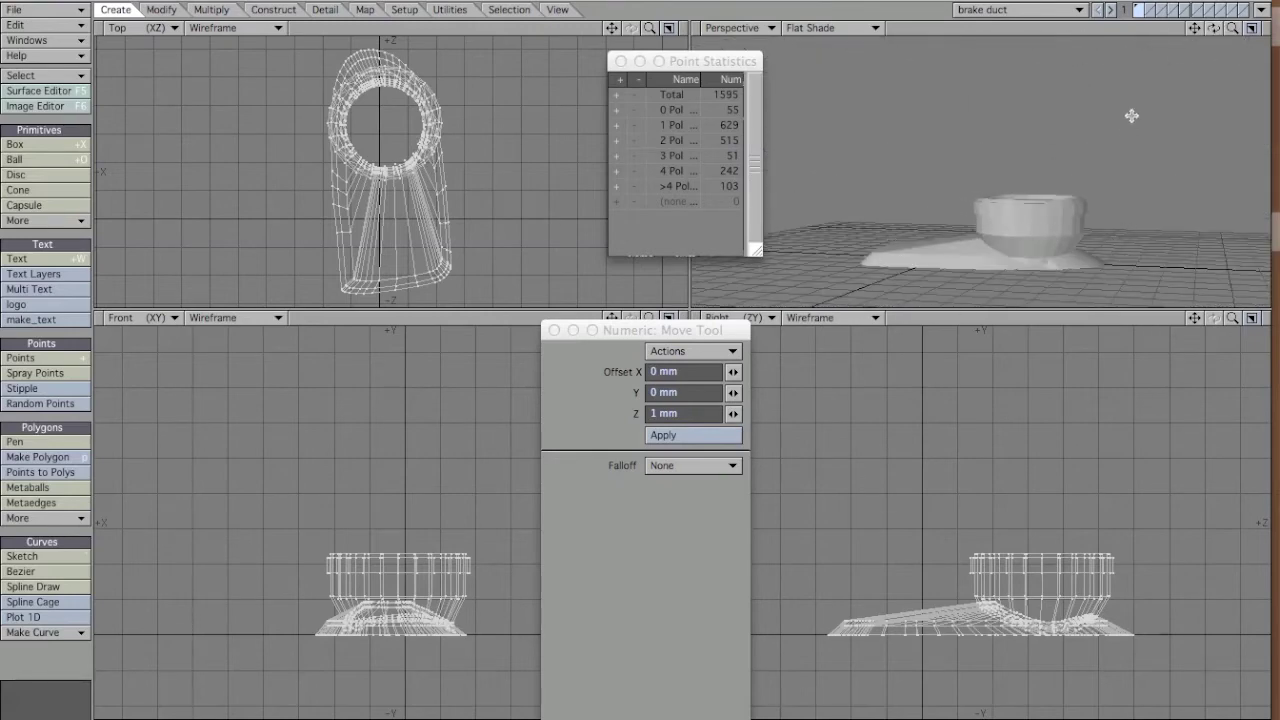
mouse_move(1214, 31)
left_mouse_down()
mouse_move(1209, 50)
mouse_move(1204, 26)
left_mouse_up()
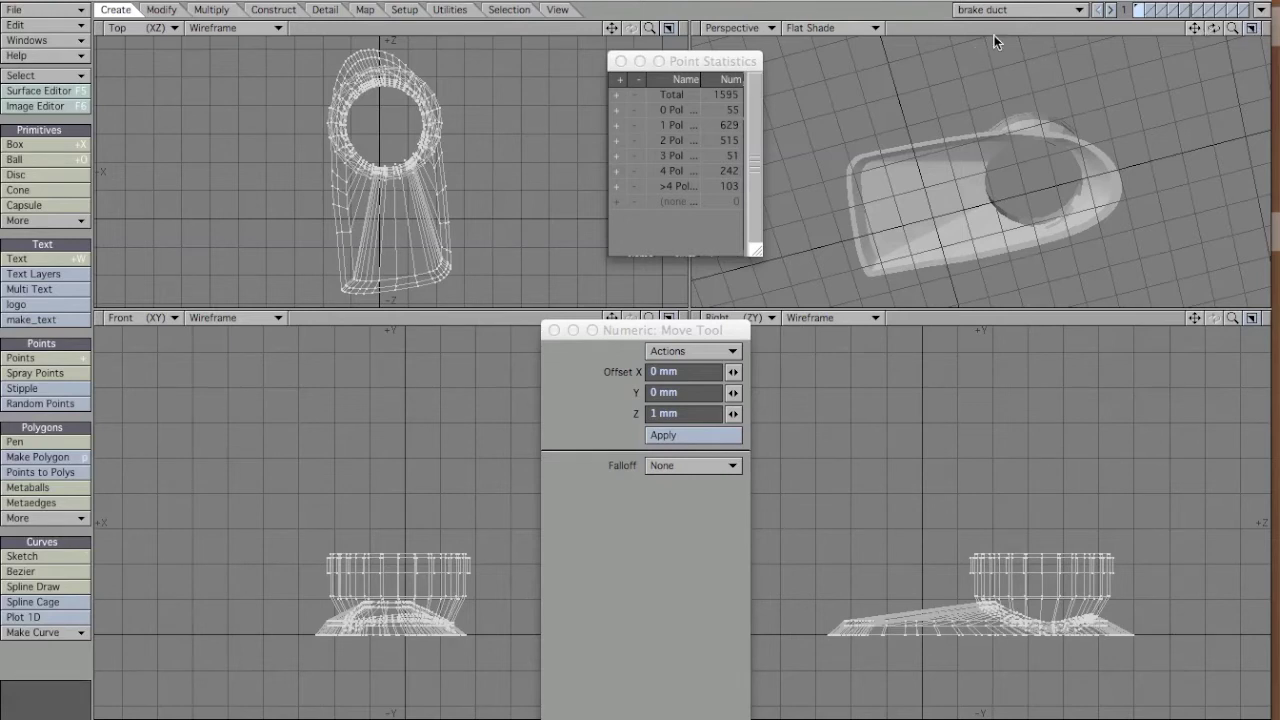
Switch to the brake duct revised object and examine its shape in perspective
left_click(1020, 9)
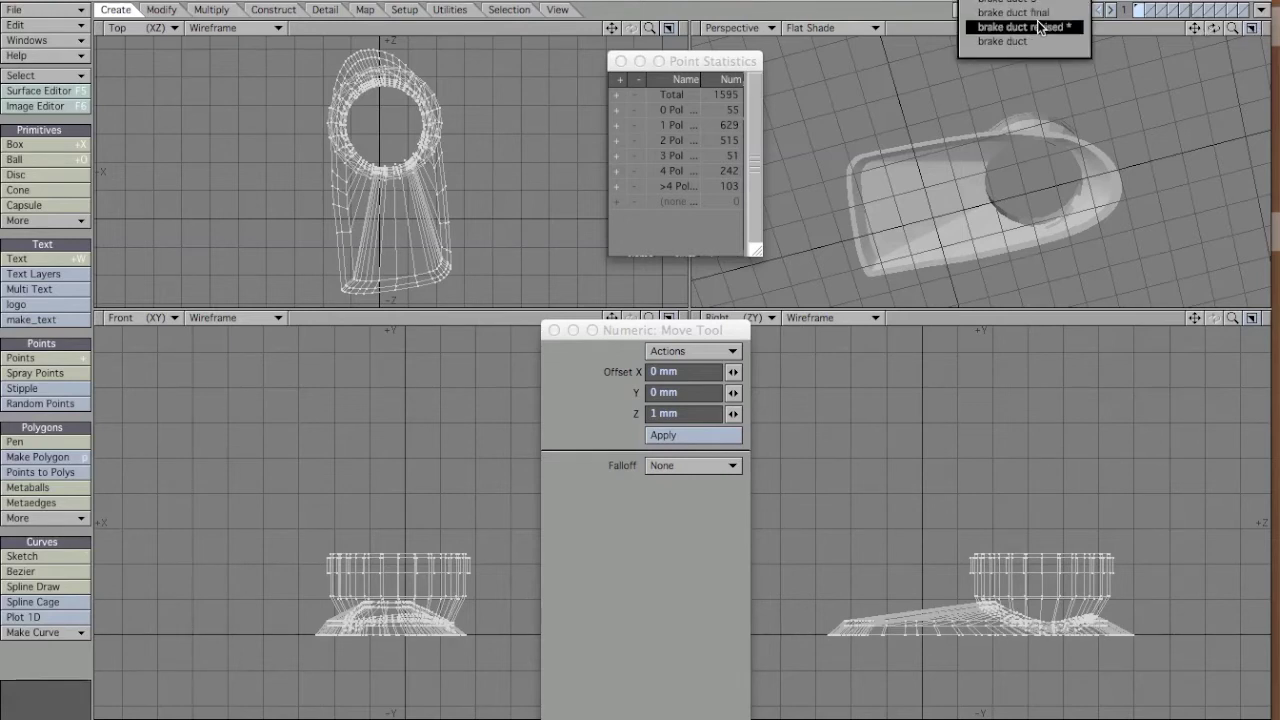
left_click(1057, 30)
left_click_drag(1057, 22, 1057, 8)
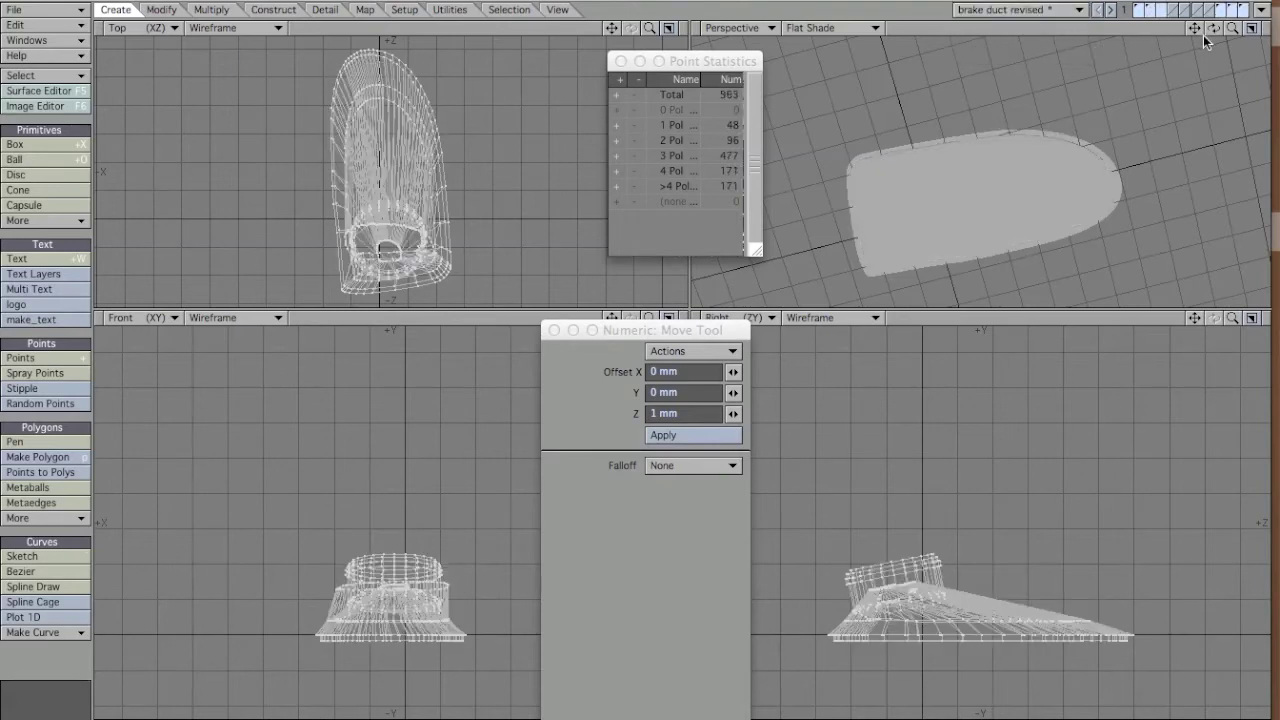
mouse_move(1213, 27)
left_mouse_down()
mouse_move(1170, 35)
mouse_move(1218, 30)
left_mouse_up()
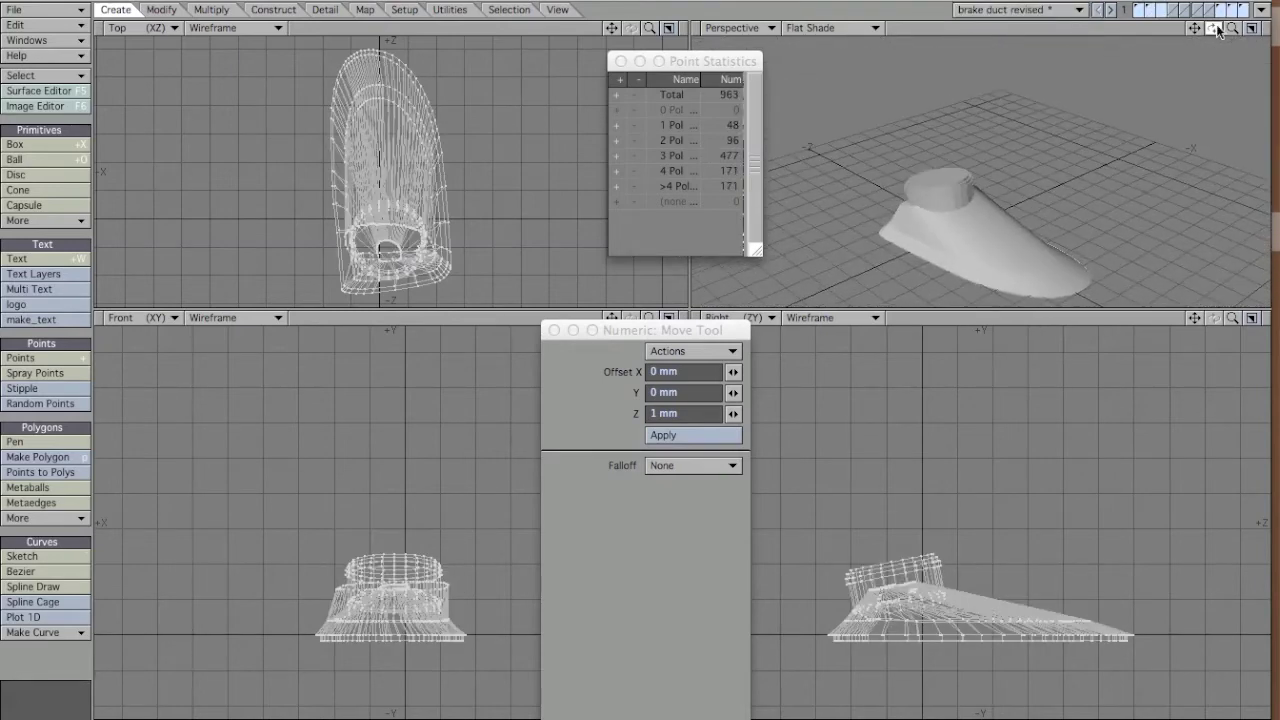
Switch to the brake duct final object and examine it in perspective from several sides
left_click(1045, 10)
left_click(1025, 11)
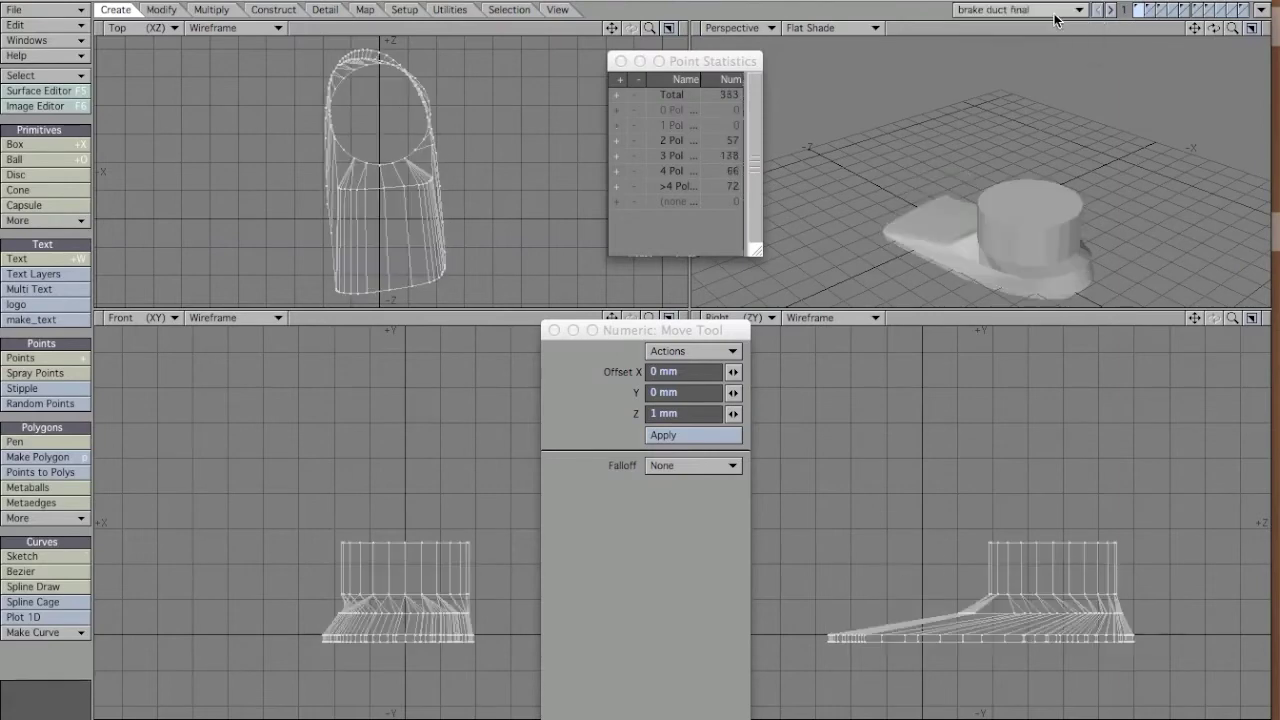
left_click_drag(1213, 27, 1268, 61)
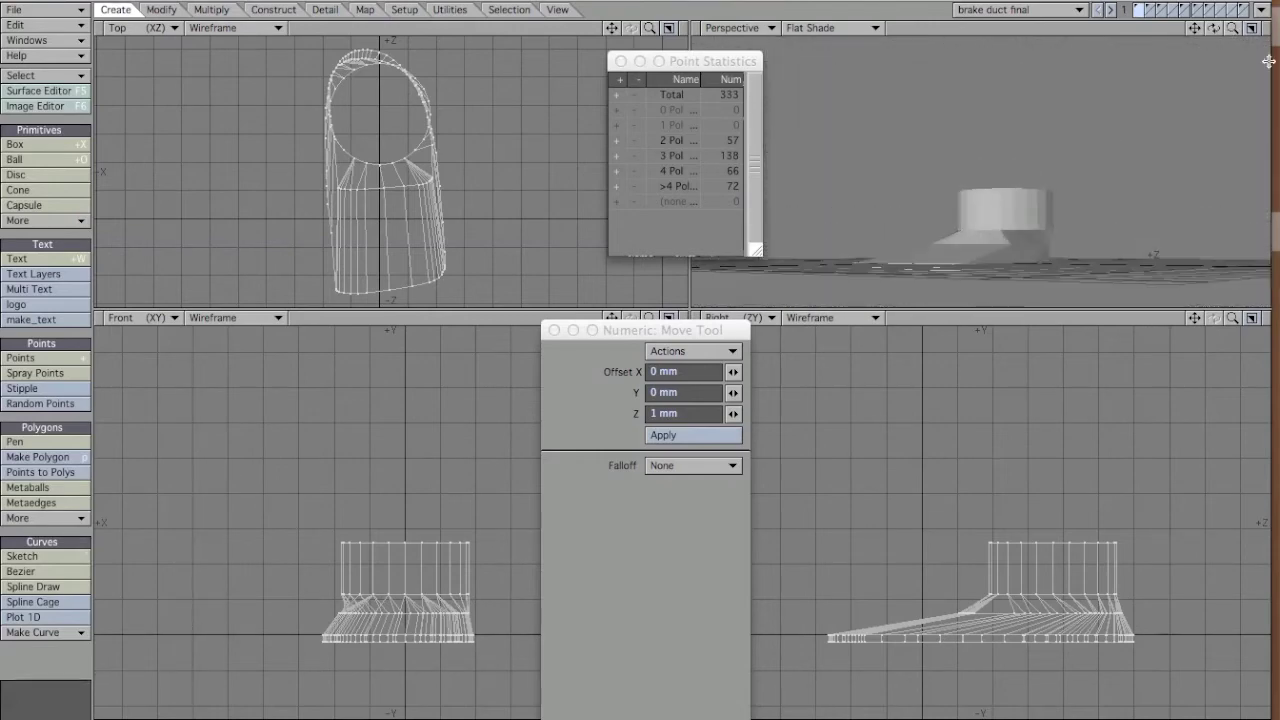
left_click_drag(1213, 27, 1221, 52)
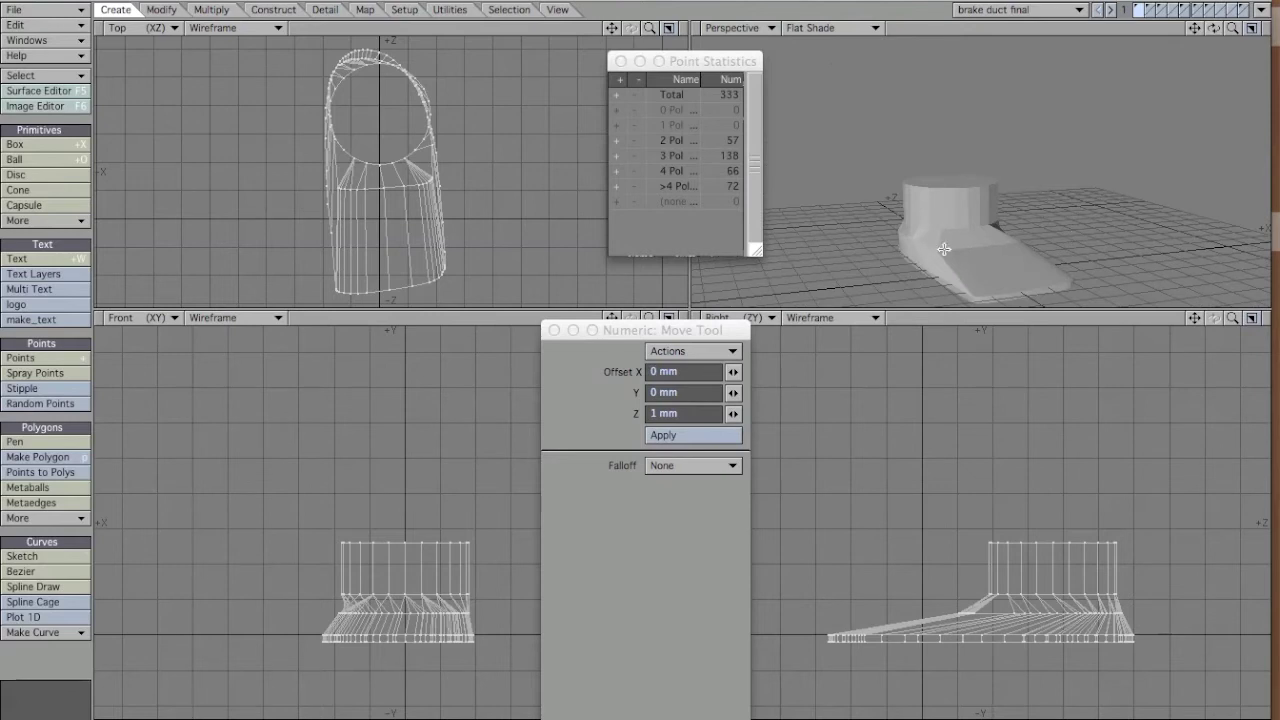
Maximize the perspective view and move the Numeric and Point Statistics windows clear of the model
left_click(1251, 27)
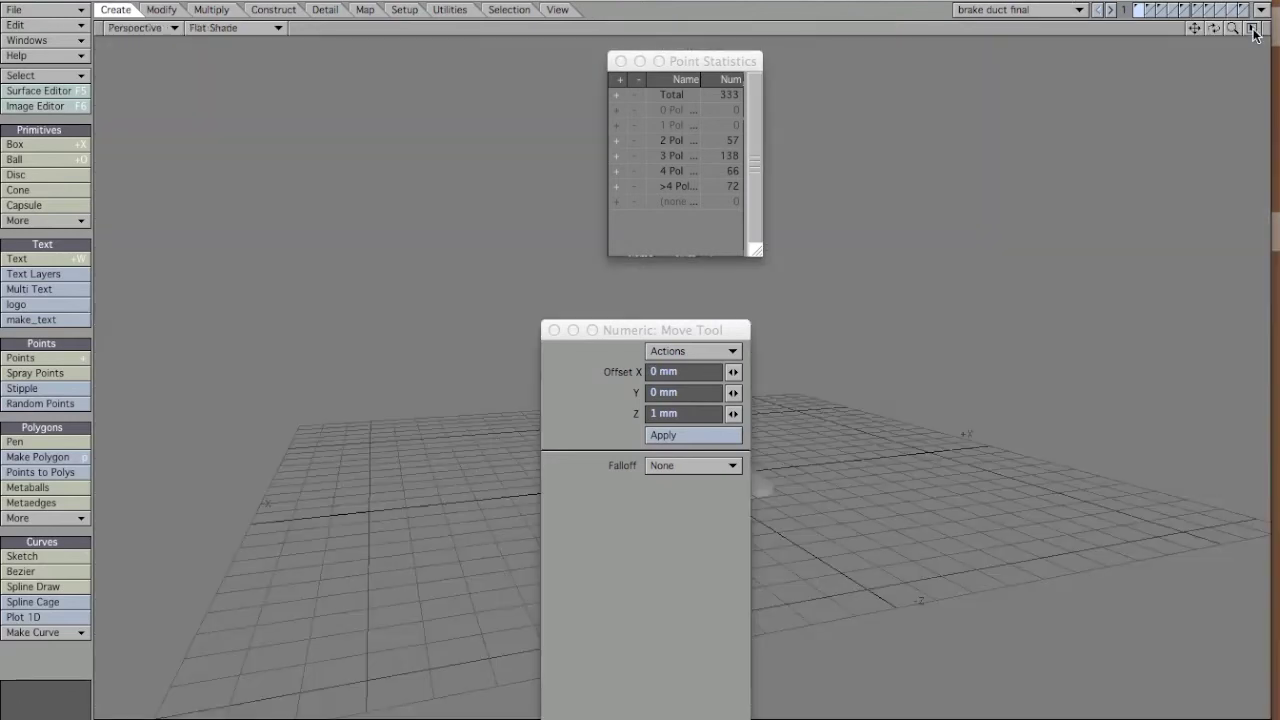
left_click_drag(1209, 32, 1211, 32)
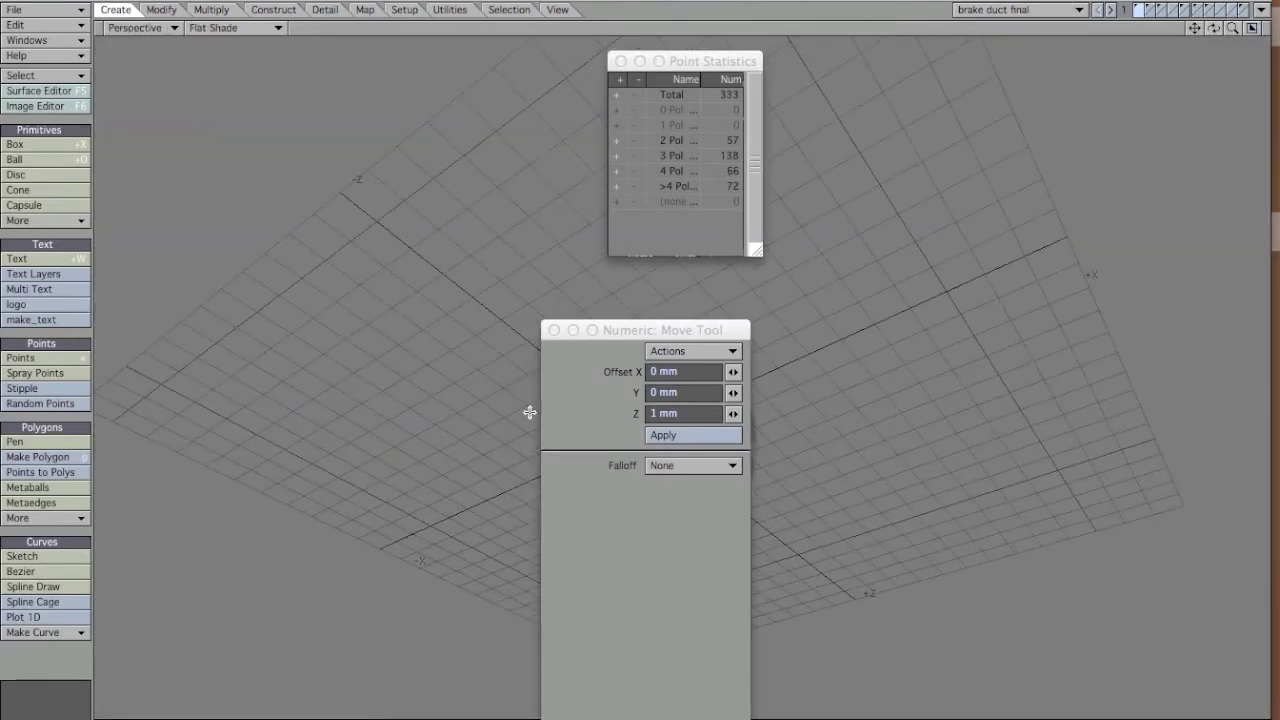
left_click_drag(614, 331, 1173, 283)
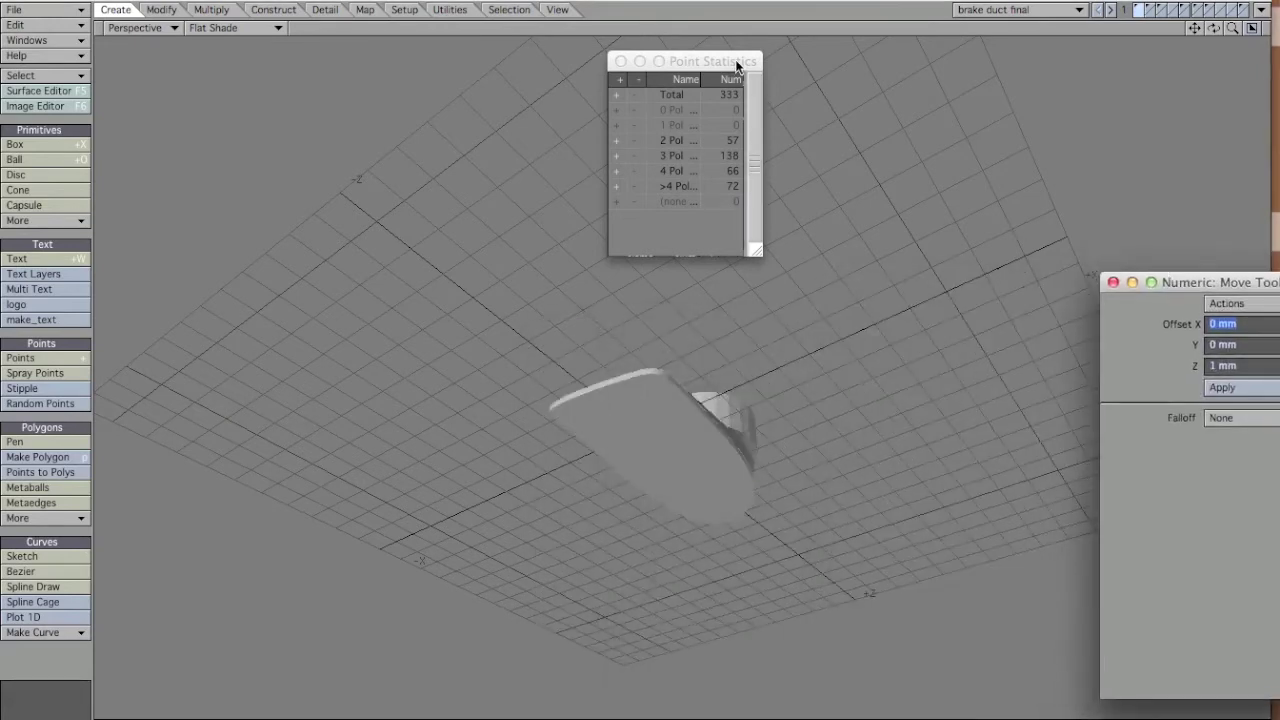
left_click_drag(702, 62, 1243, 29)
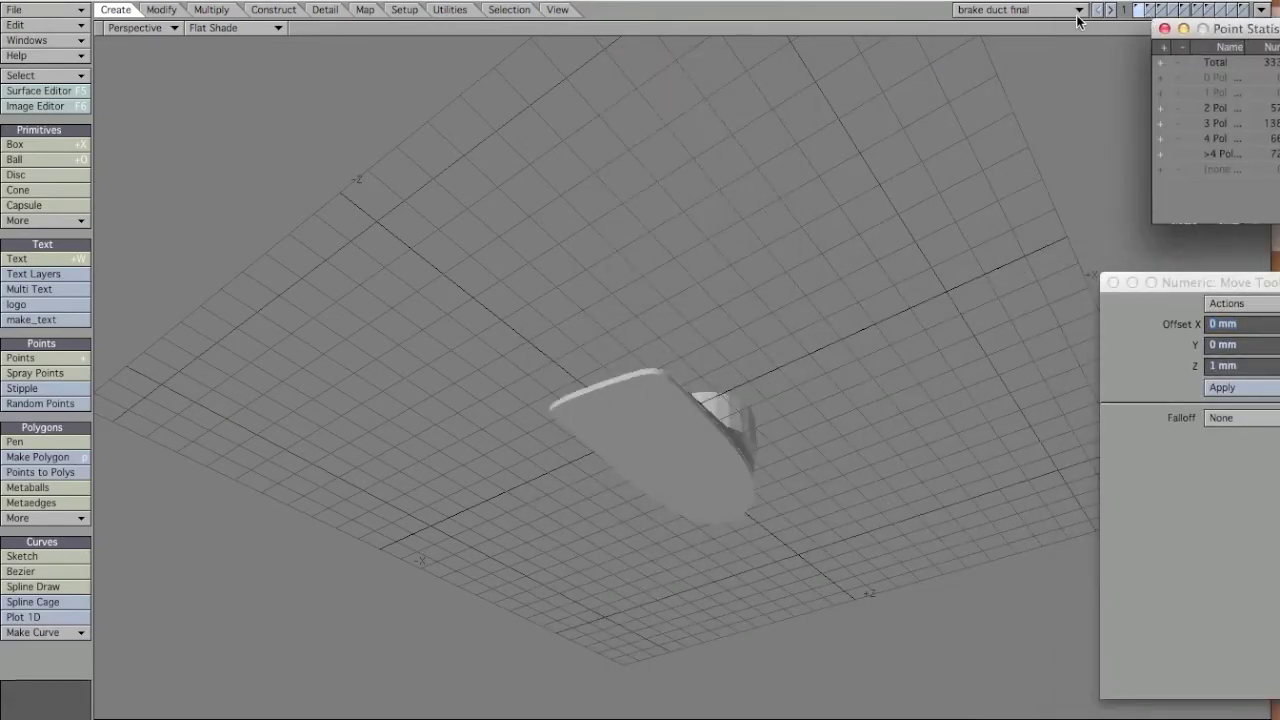
Move the brake duct final model by -34 mm in X, -30 mm in Y and 8 mm in Z
left_click_drag(962, 230, 963, 220)
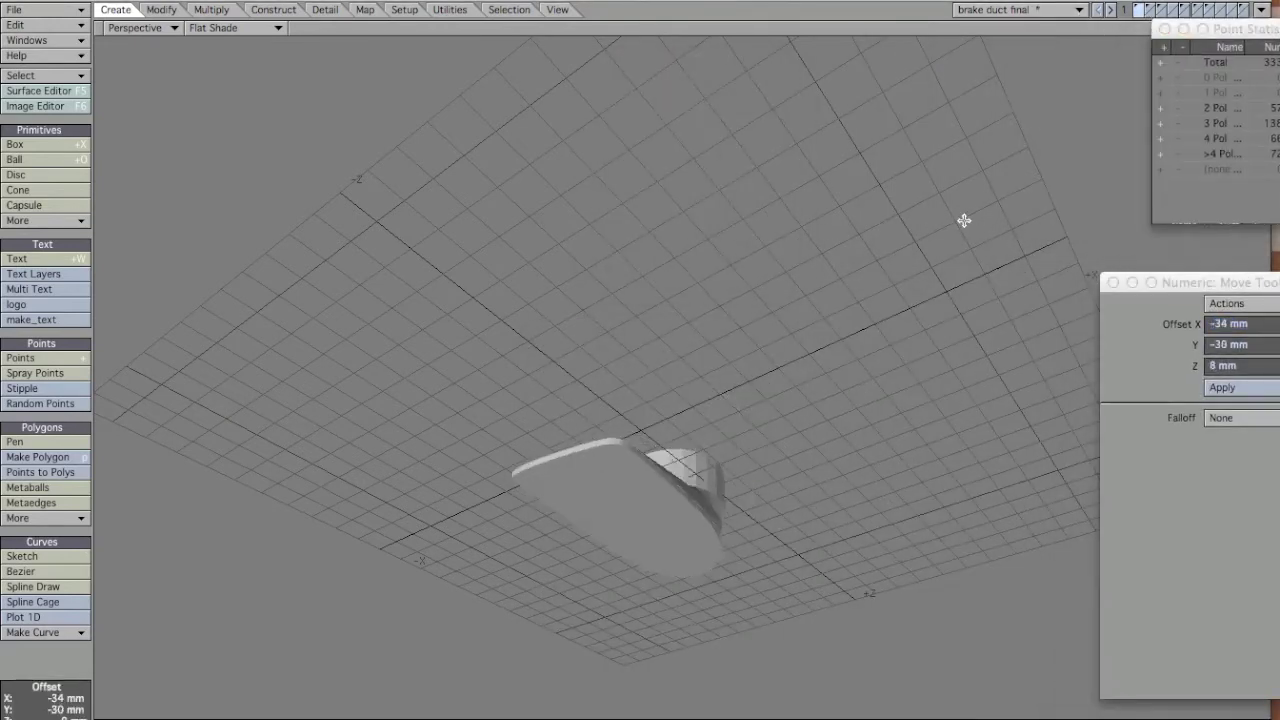
left_click_drag(1233, 40, 986, 343)
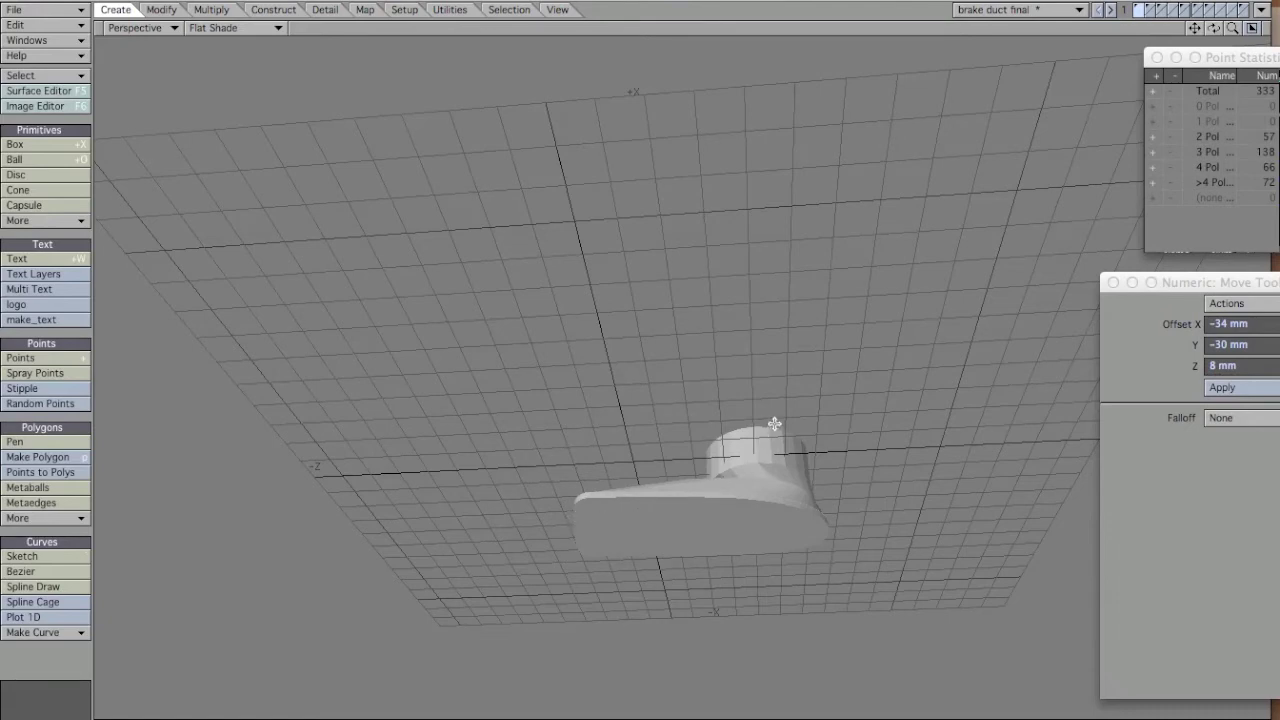
Switch back to the brake duct revised object in the perspective view
left_click(1040, 9)
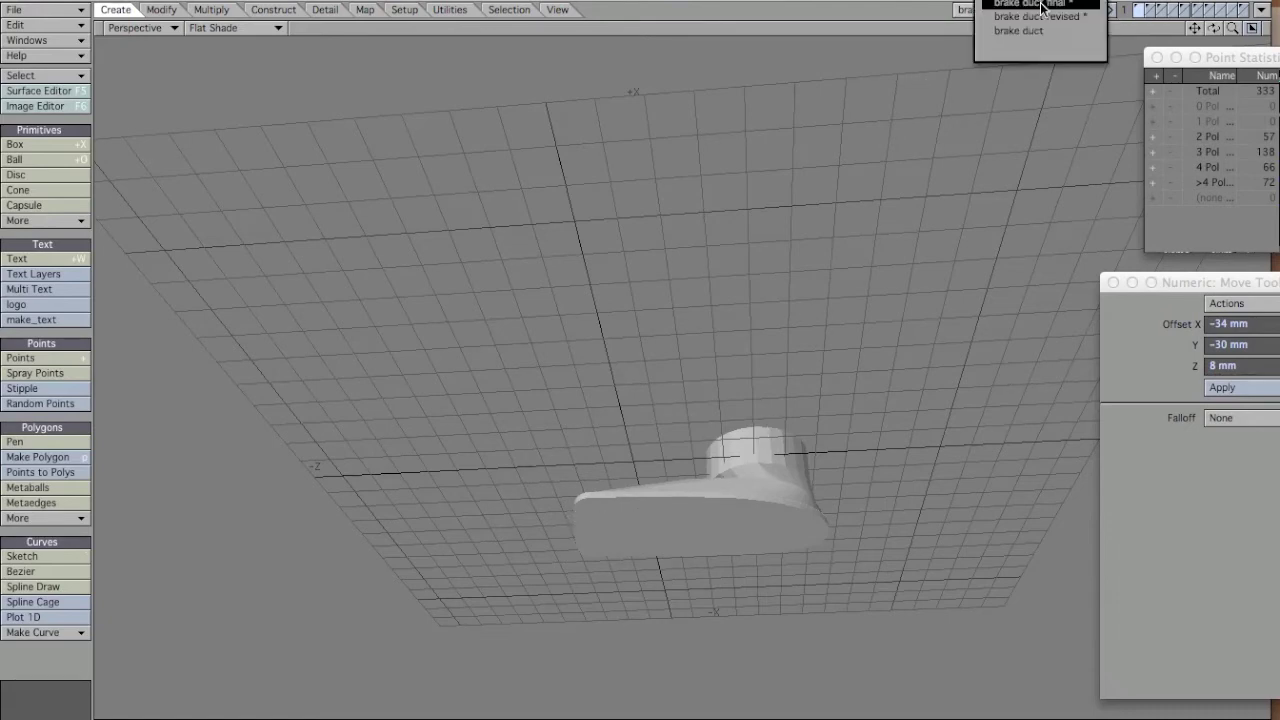
left_click(1040, 9)
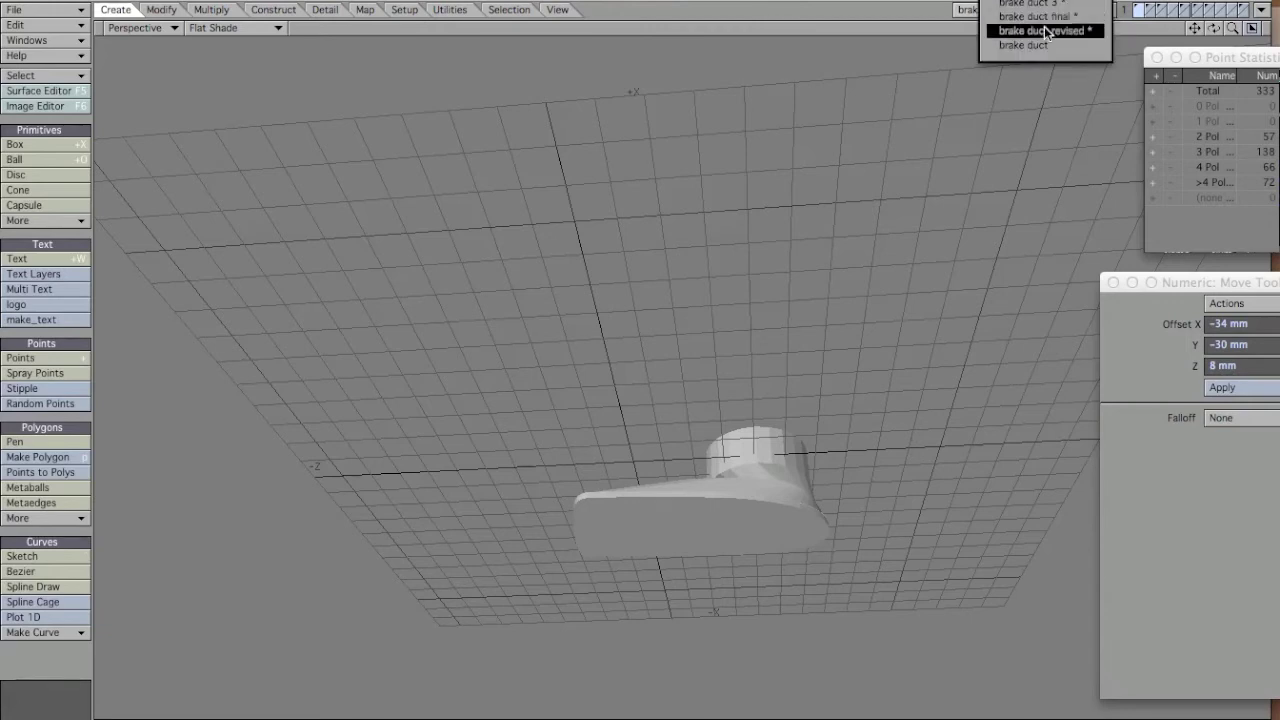
left_click(1044, 27)
Switch to the original brake duct object and examine its flange and round outlet from several angles in perspective
left_click(1040, 10)
left_click(1041, 27)
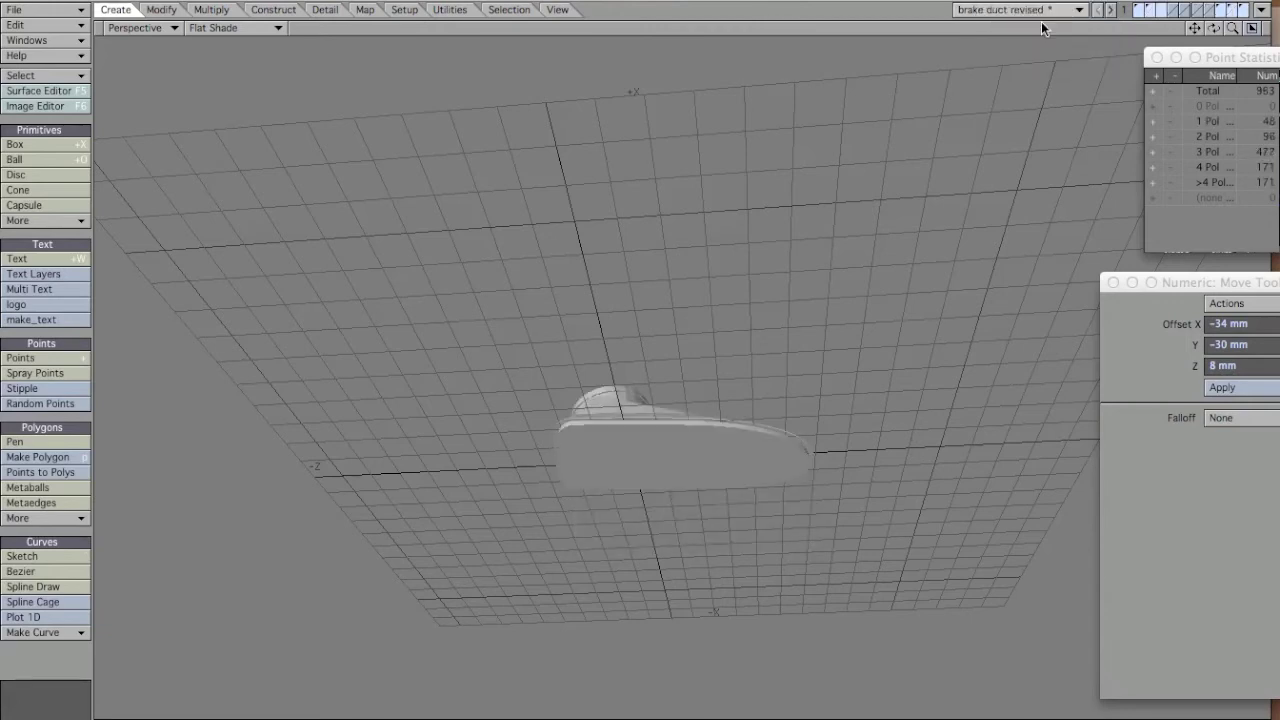
left_click_drag(1213, 28, 714, 406)
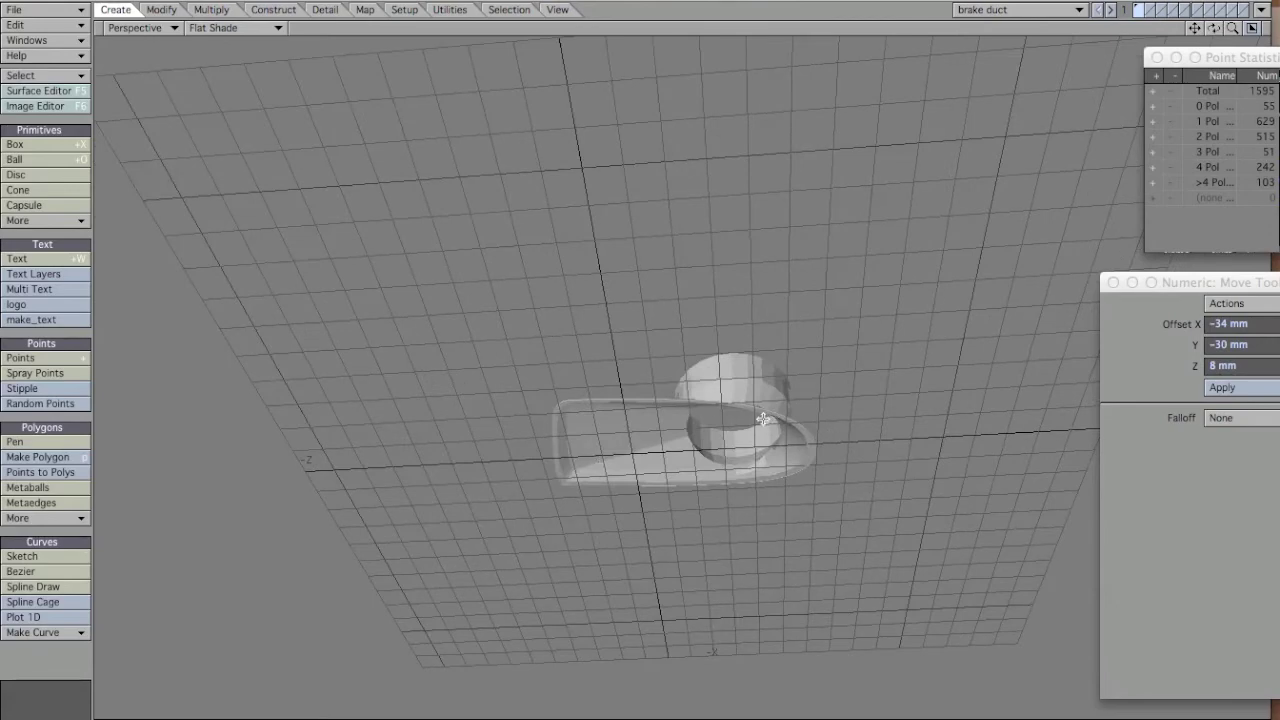
left_click_drag(1213, 28, 649, 577)
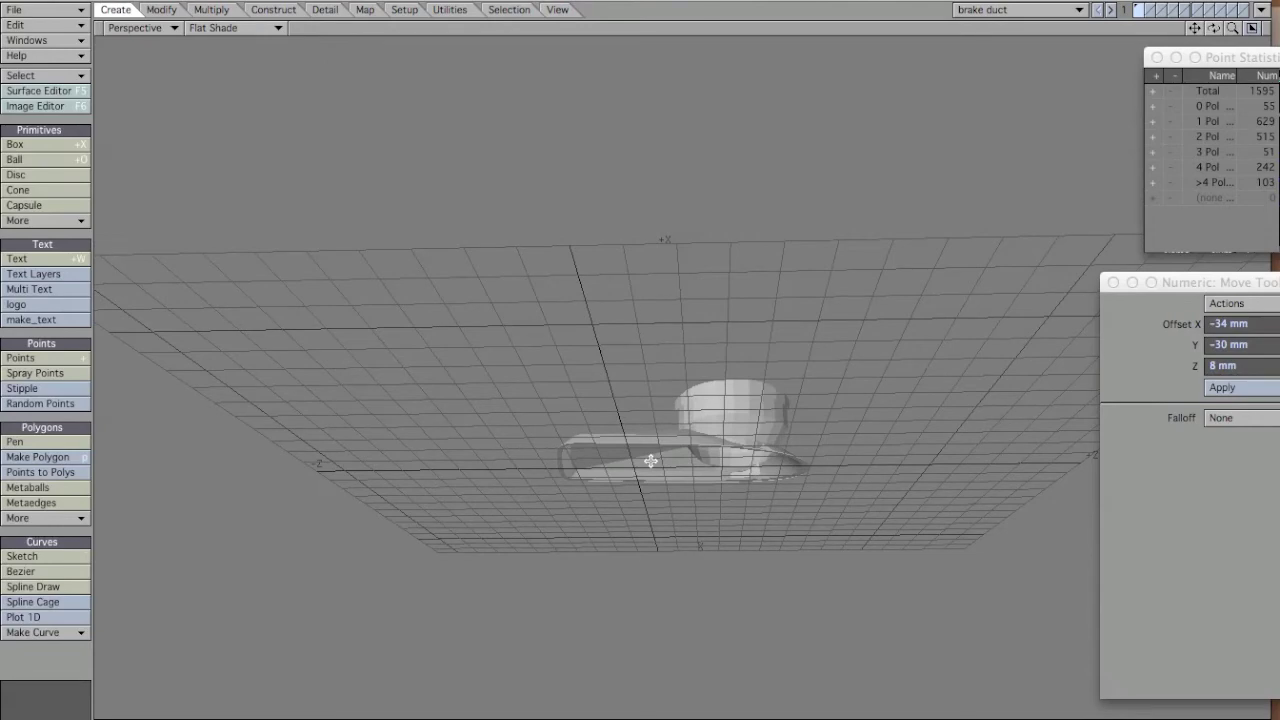
left_click_drag(1213, 28, 678, 408)
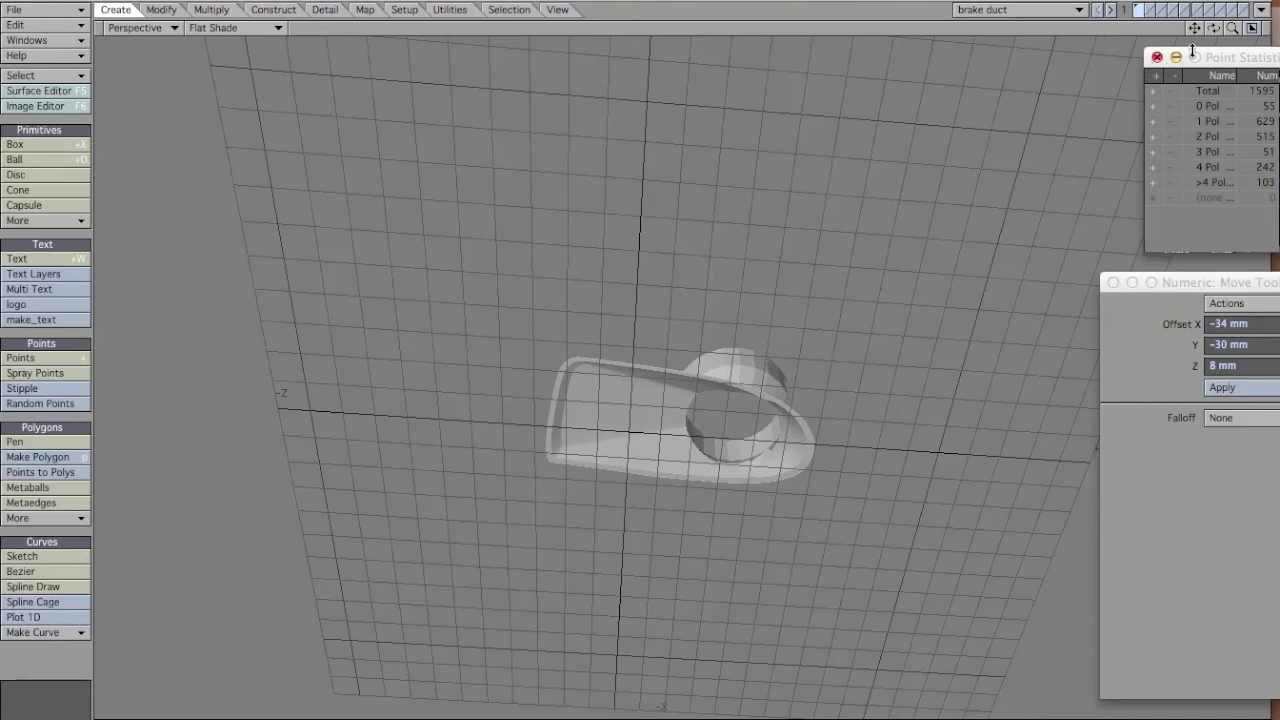
left_click_drag(1213, 28, 1150, 105)
Return to the brake duct final object and examine its outlet and underside in perspective
left_click(1024, 12)
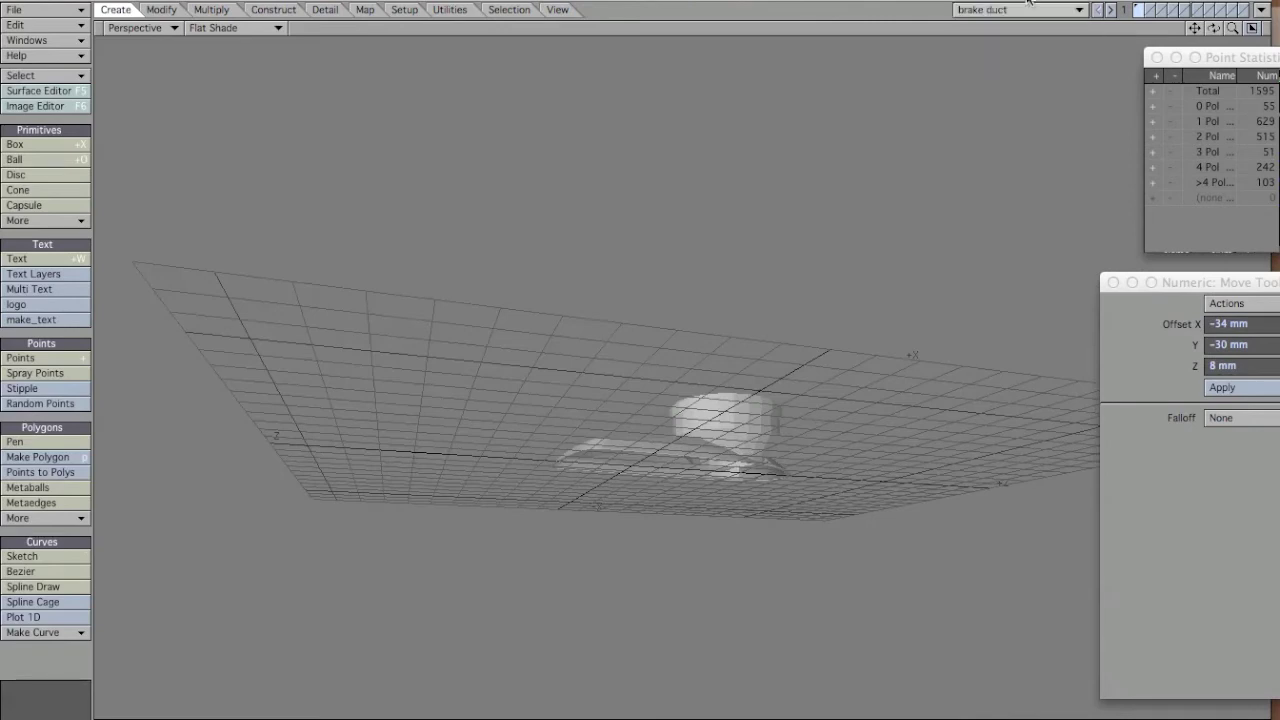
left_click(1030, 10)
left_click(1030, 20)
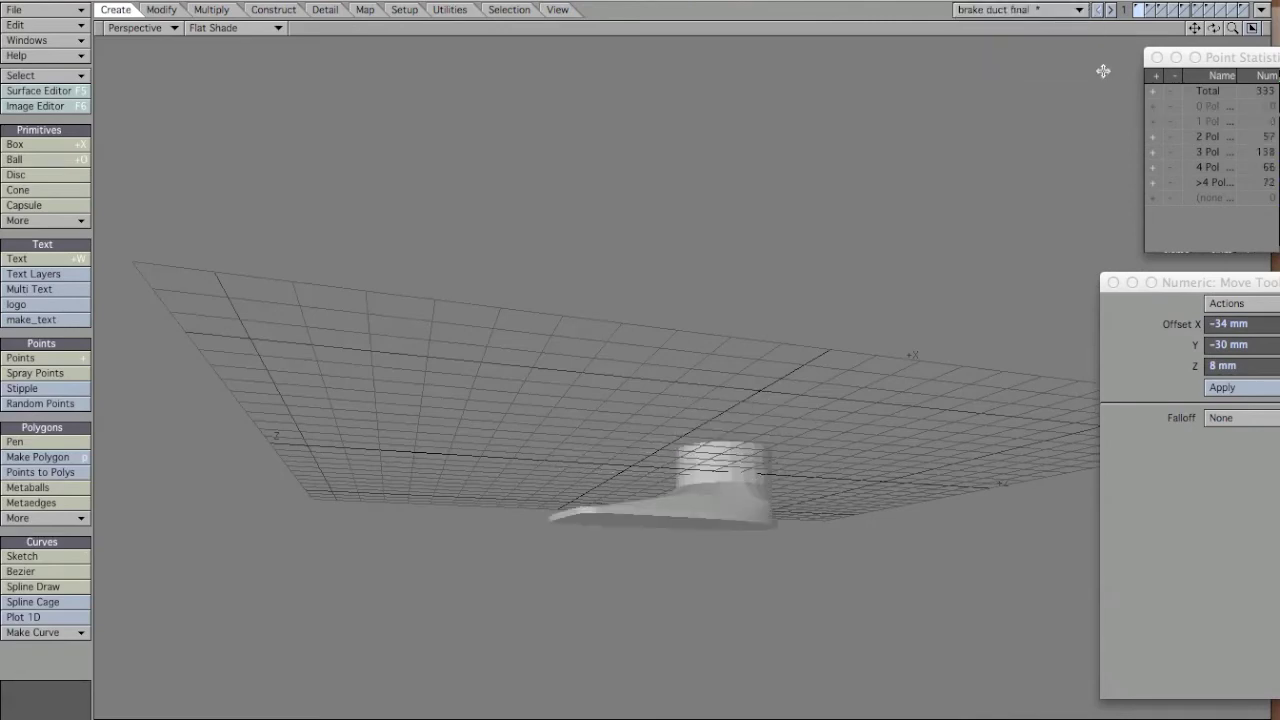
left_click_drag(1220, 30, 826, 469)
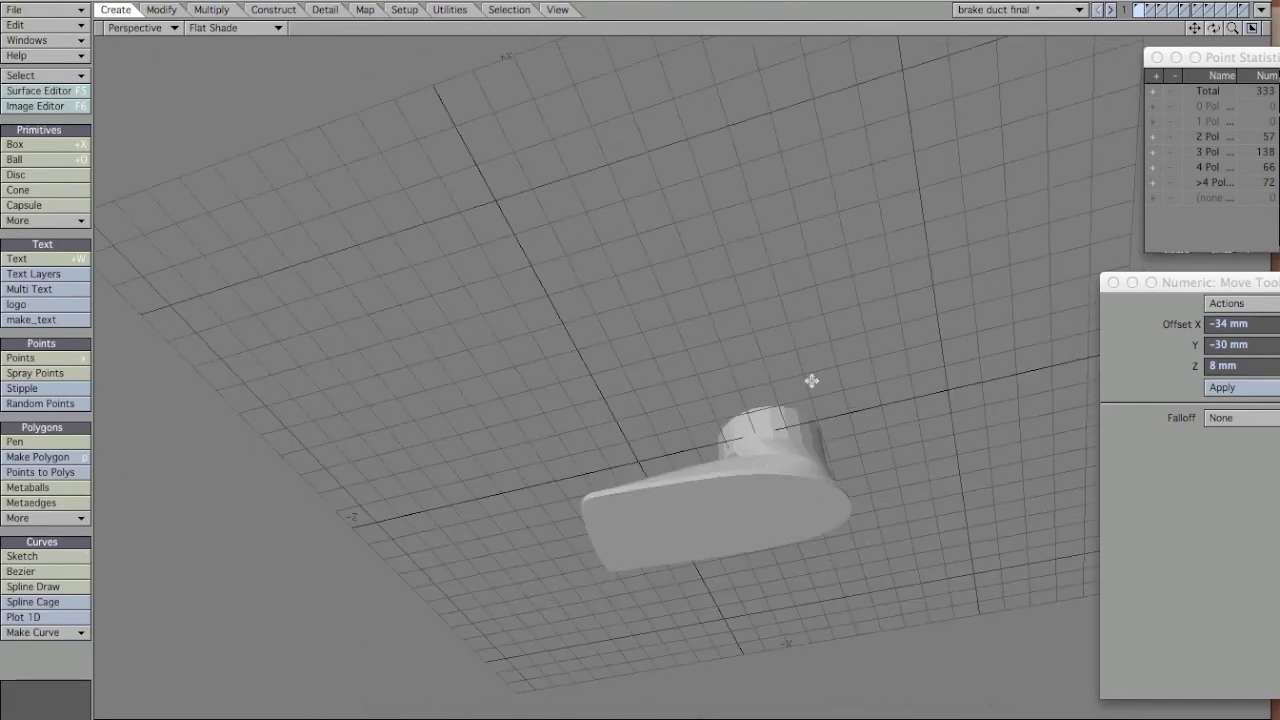